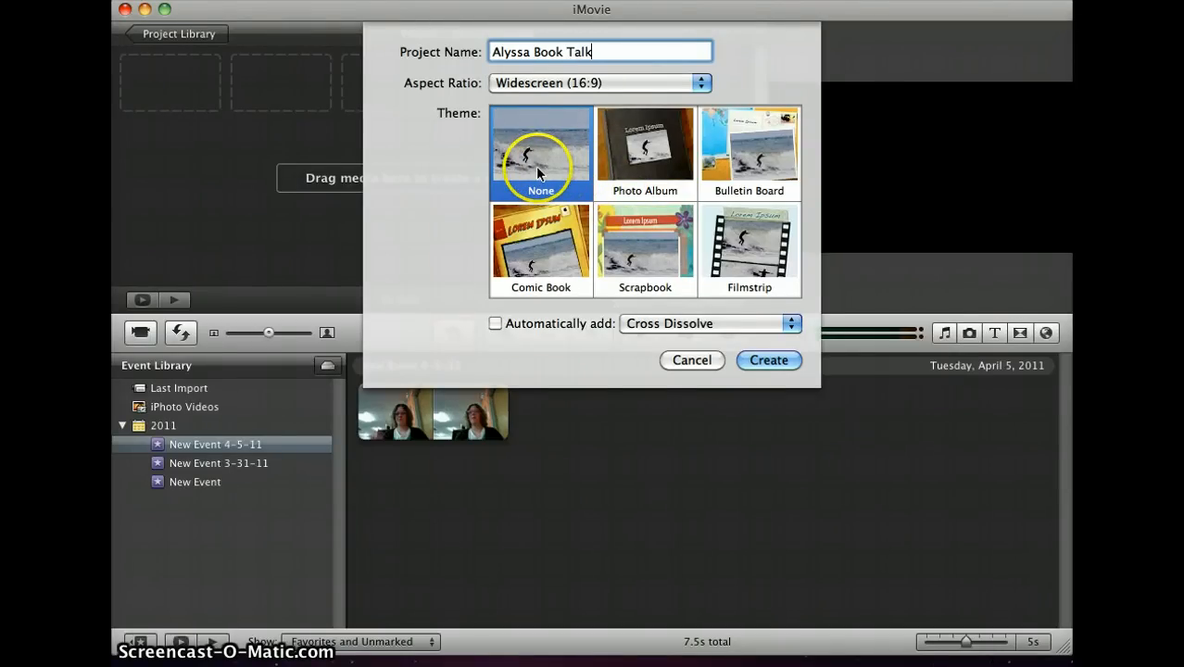
Create the Widescreen (16:9) book talk project without a theme and open video import from the Built-in iSight camera.
{"action": "left_click", "coordinate": [783, 363]}
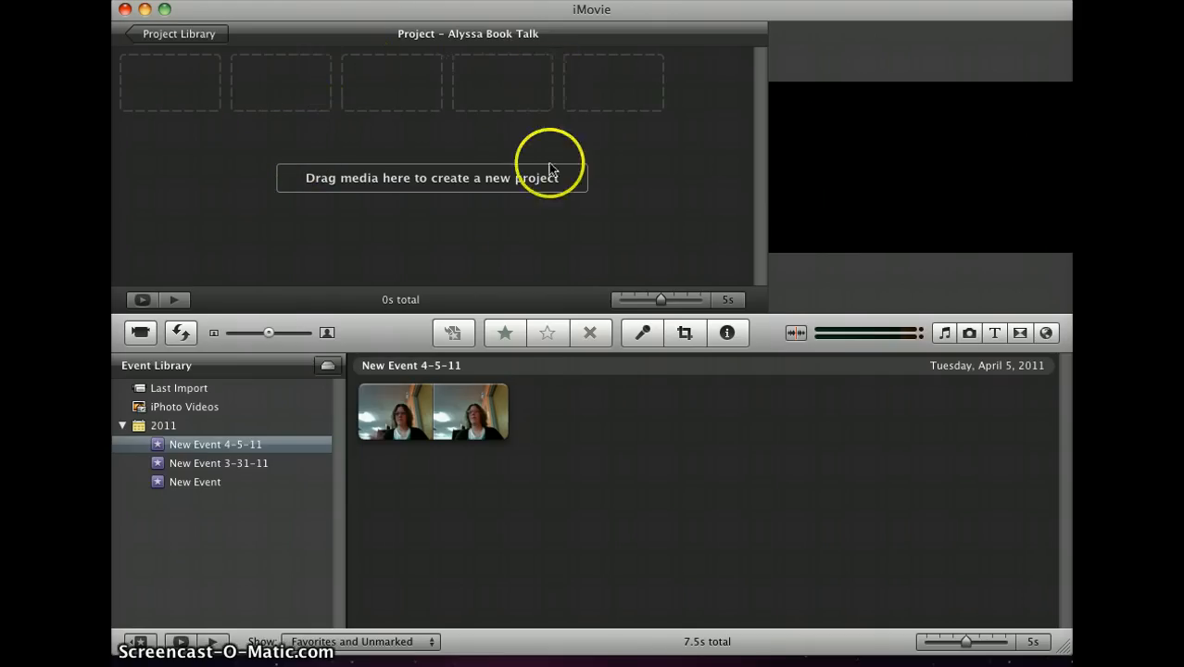
{"action": "left_click", "coordinate": [142, 334]}
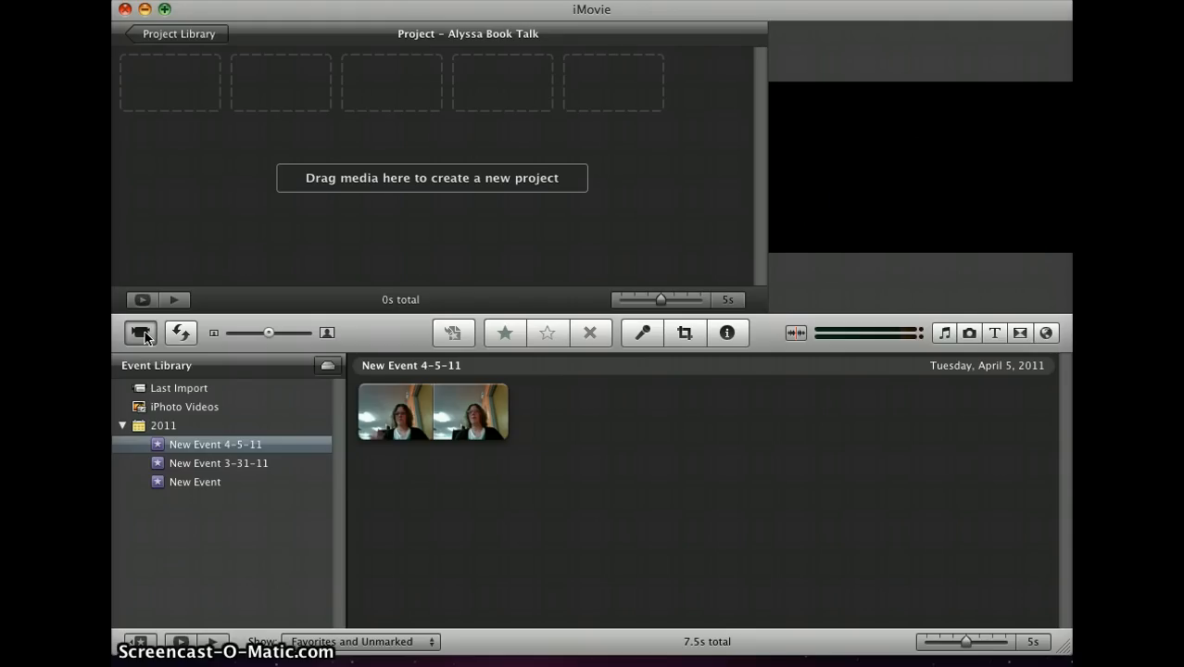
{"action": "left_click", "coordinate": [144, 337]}
{"action": "left_click", "coordinate": [141, 336]}
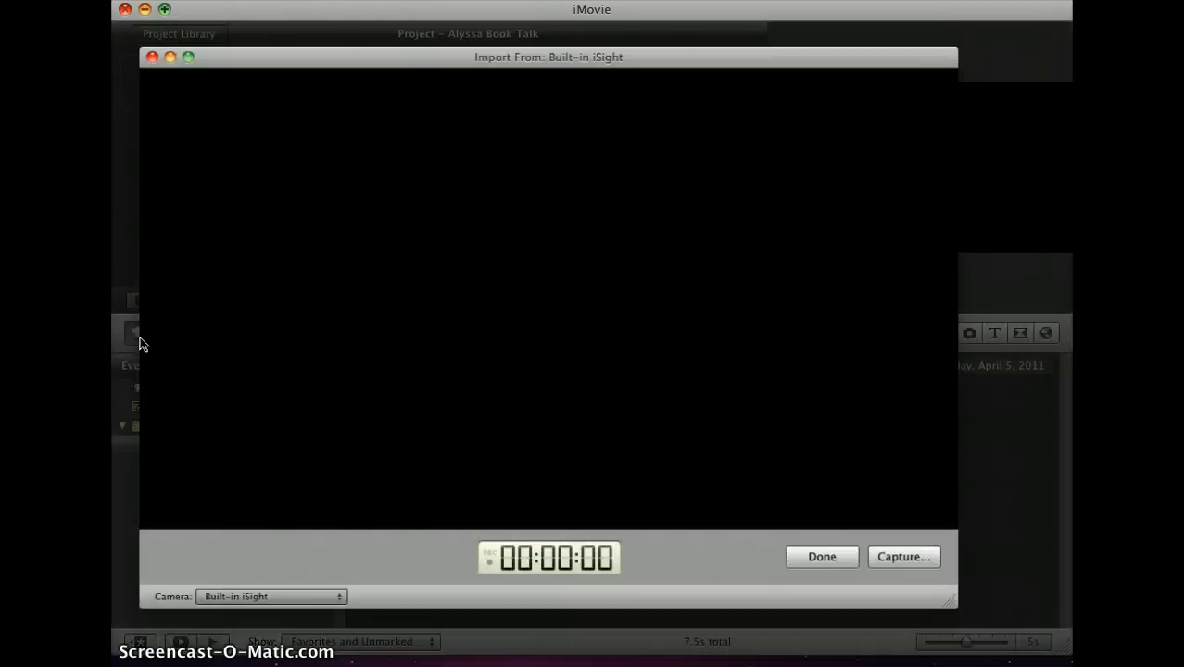
{"action": "left_click", "coordinate": [315, 349]}
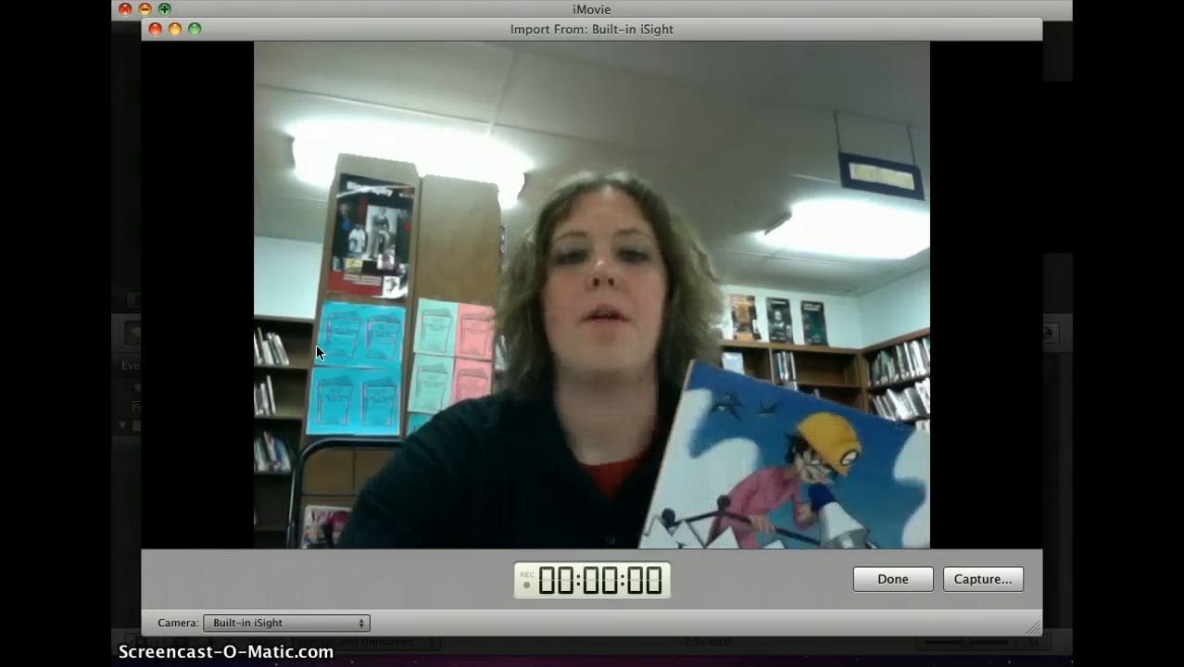
{"action": "left_click", "coordinate": [842, 402]}
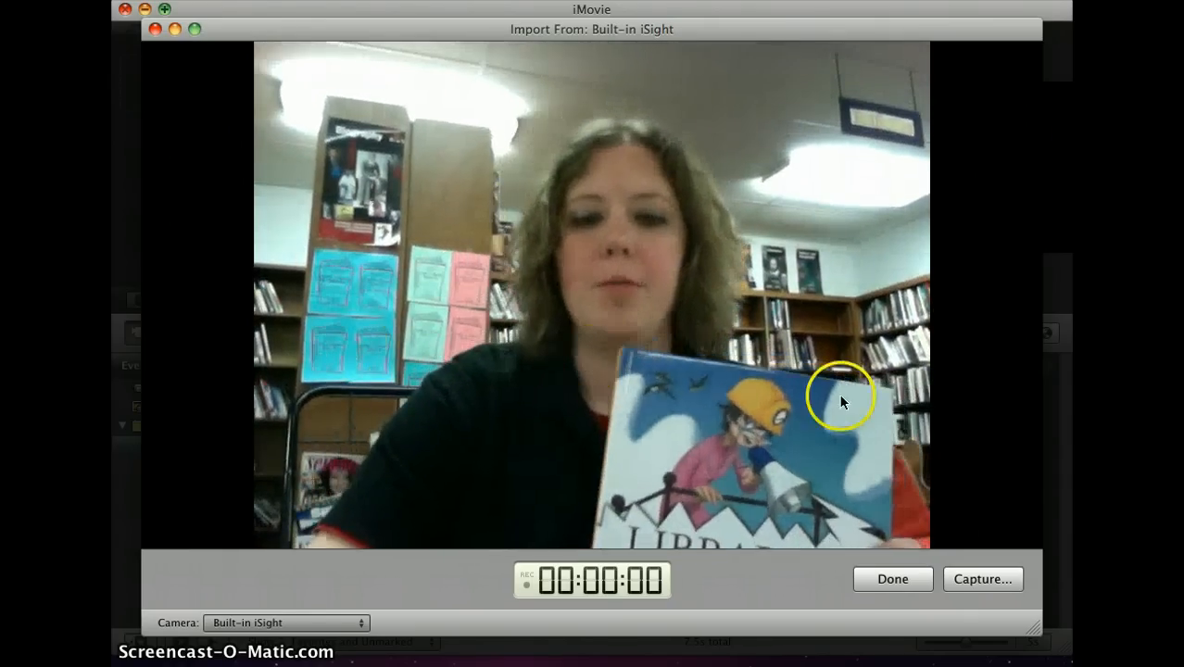
Record a clip of about 9 seconds into a new event named New Event 4-6-11 and finish the camera import.
{"action": "left_click", "coordinate": [985, 578]}
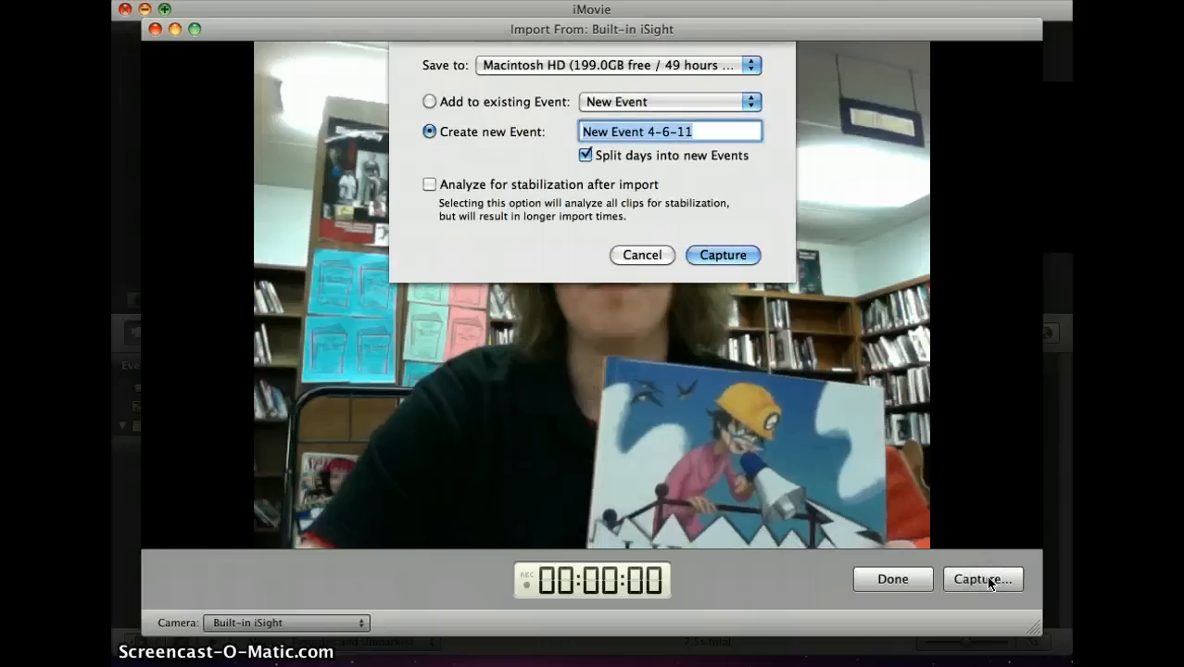
{"action": "left_click", "coordinate": [709, 256]}
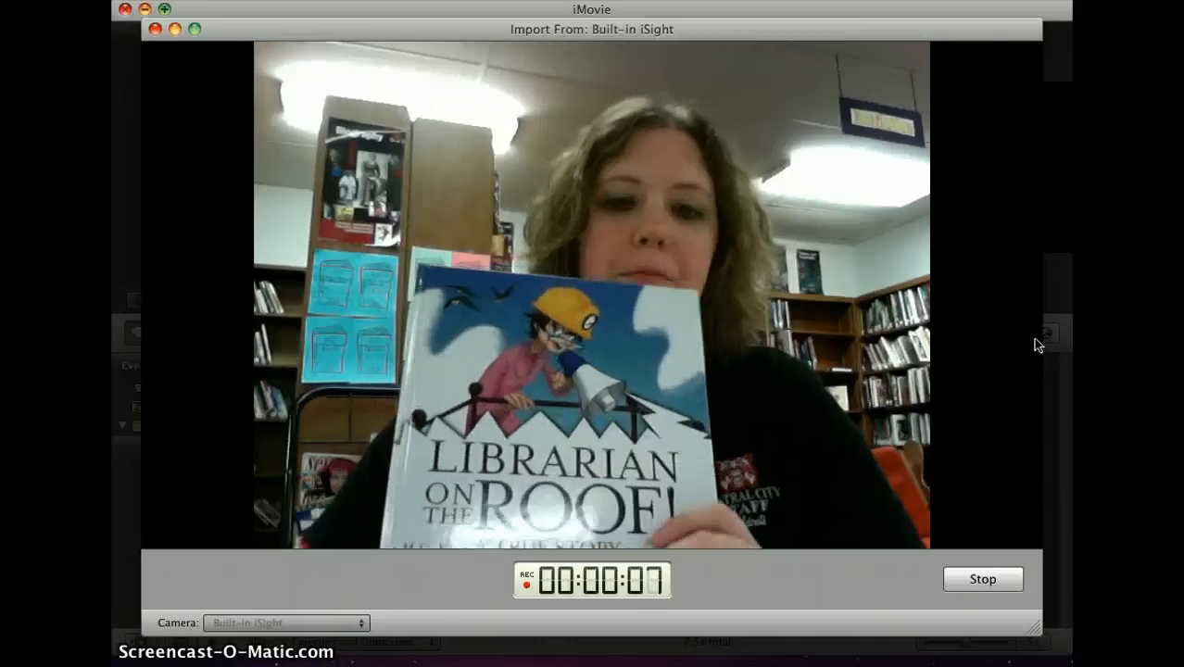
{"action": "left_click", "coordinate": [1010, 579]}
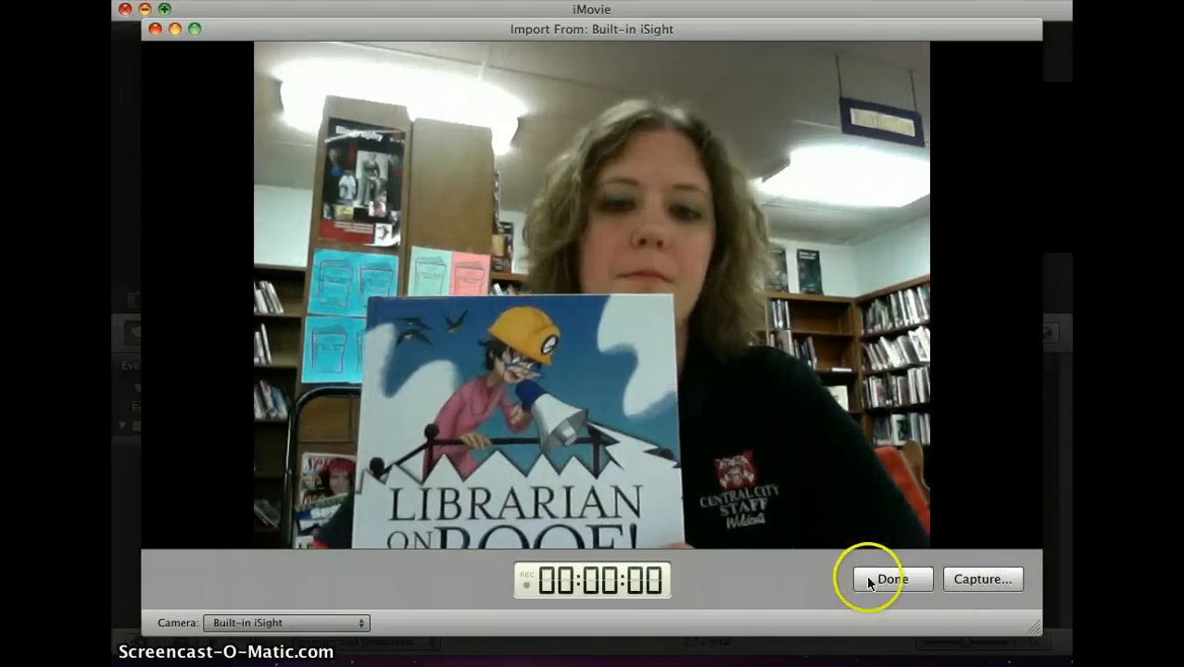
{"action": "left_click", "coordinate": [891, 579]}
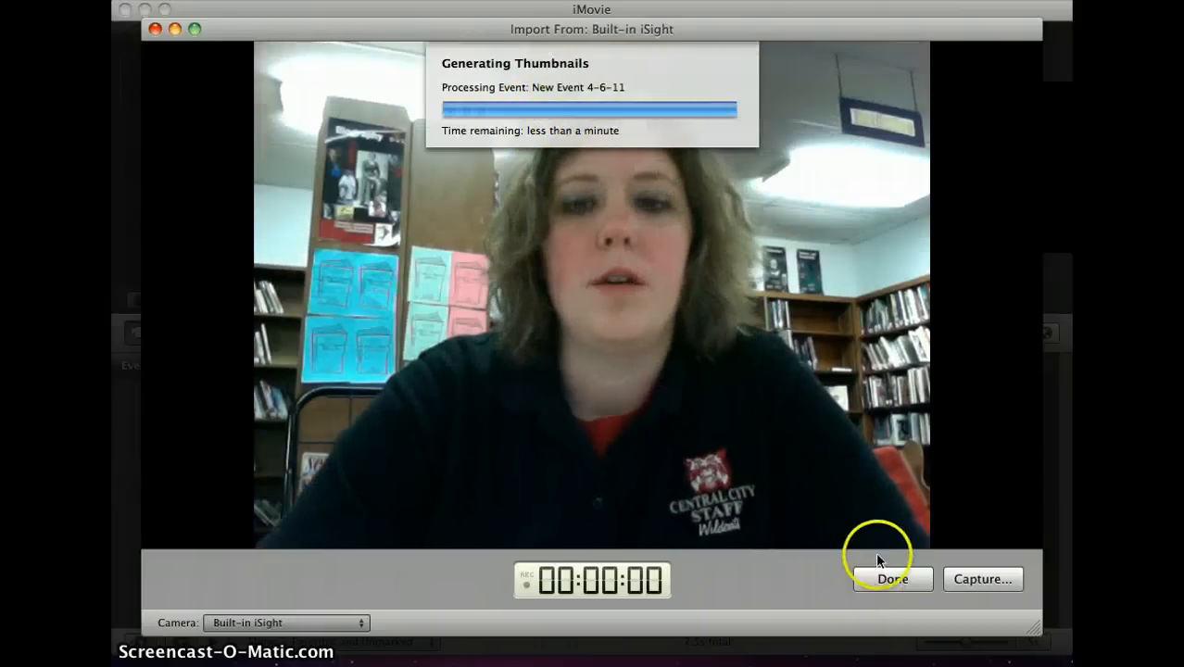
{"action": "left_click", "coordinate": [883, 582]}
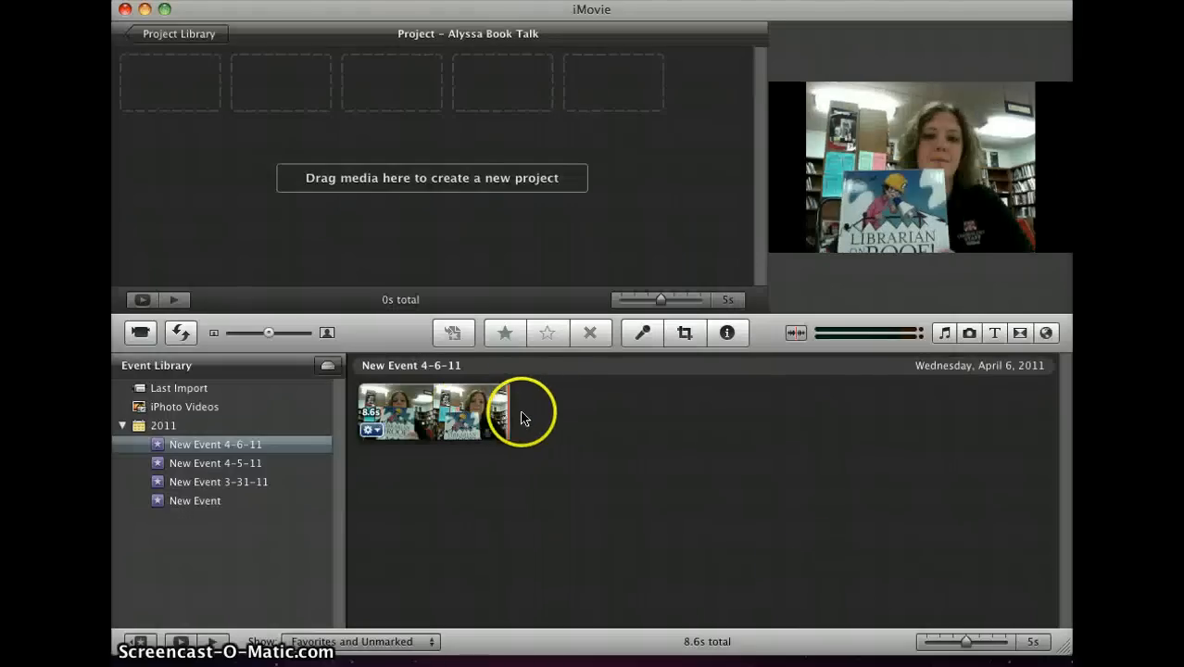
{"action": "left_click_drag", "start_coordinate": [511, 412], "coordinate": [344, 411]}
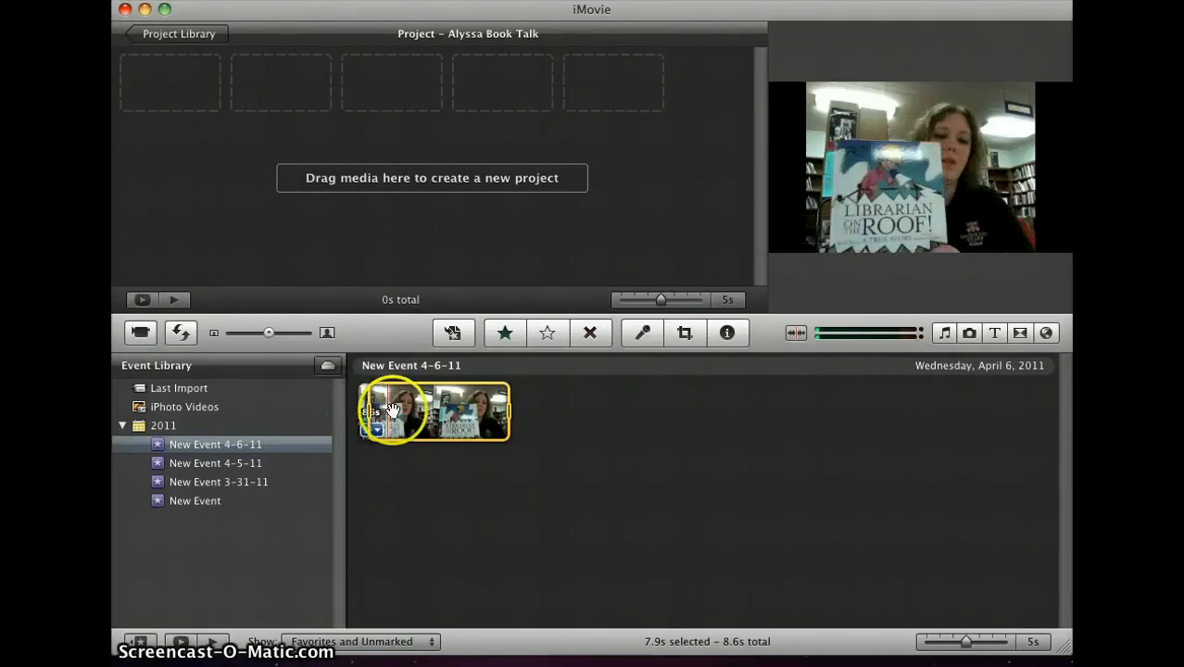
{"action": "left_click_drag", "start_coordinate": [370, 405], "coordinate": [362, 410]}
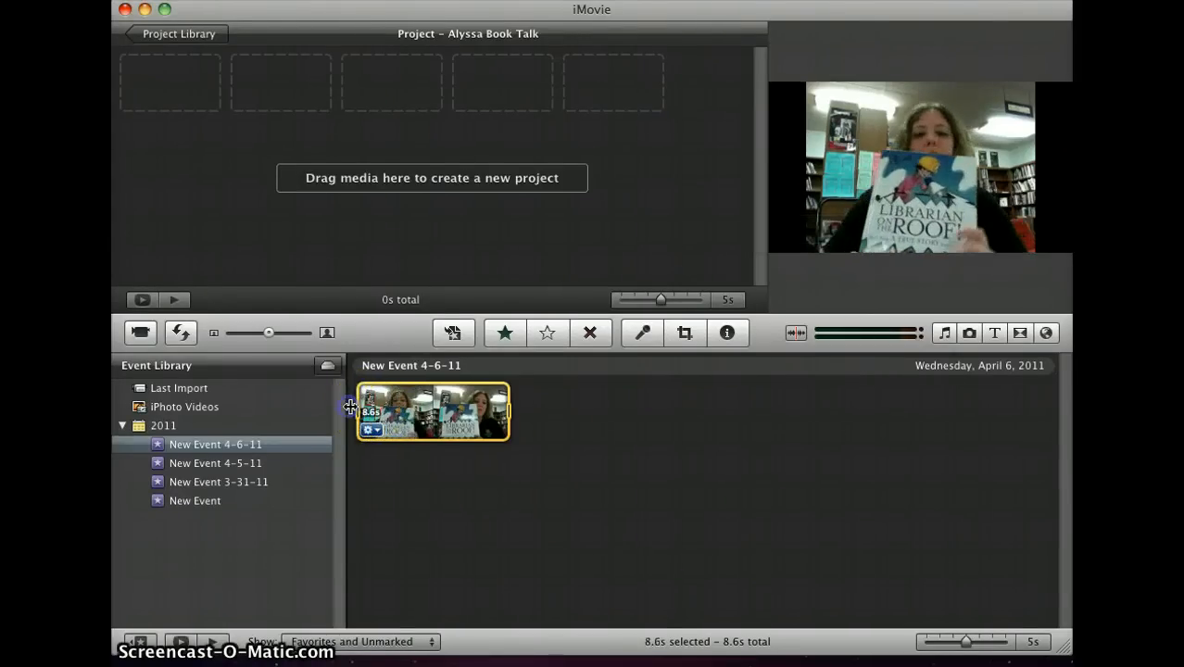
{"action": "left_click", "coordinate": [517, 432]}
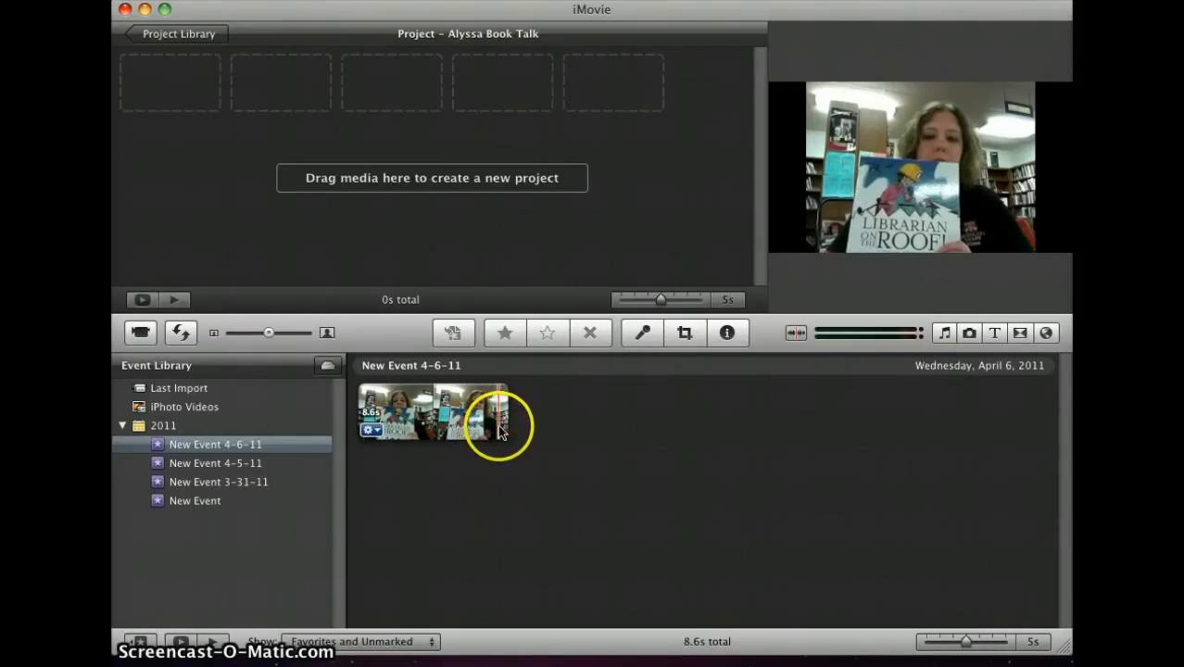
Add about the first 7.9 seconds of the recorded clip to the empty project.
{"action": "left_click", "coordinate": [497, 431]}
{"action": "left_click_drag", "start_coordinate": [497, 431], "coordinate": [355, 411]}
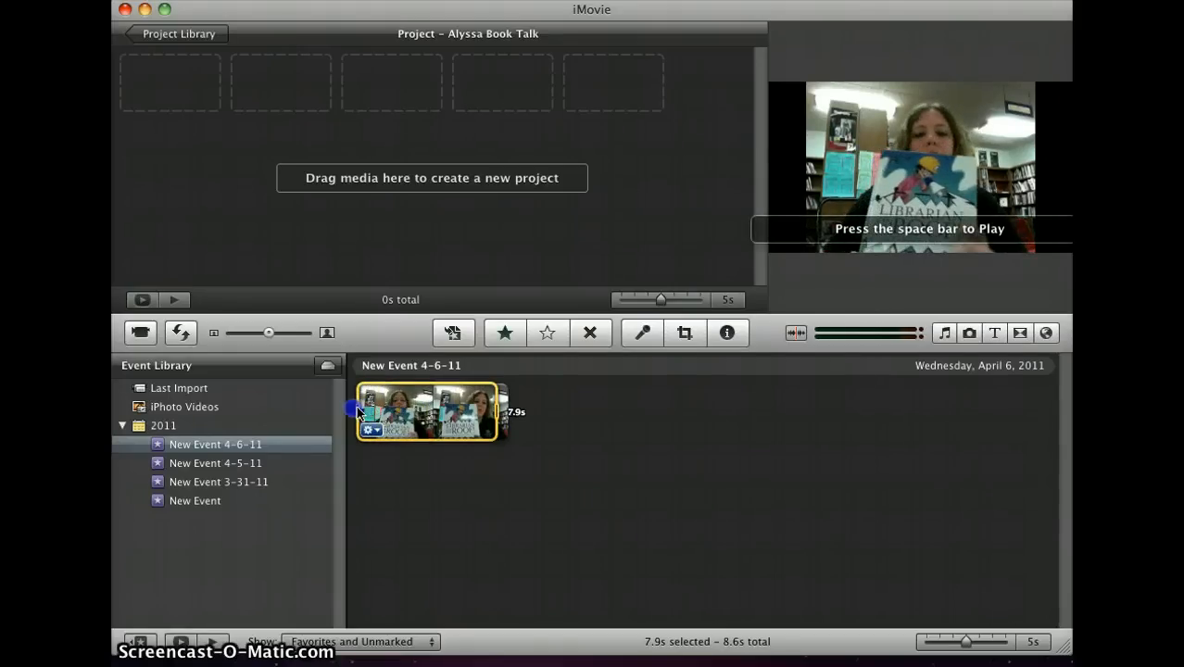
{"action": "left_click_drag", "start_coordinate": [339, 230], "coordinate": [288, 162]}
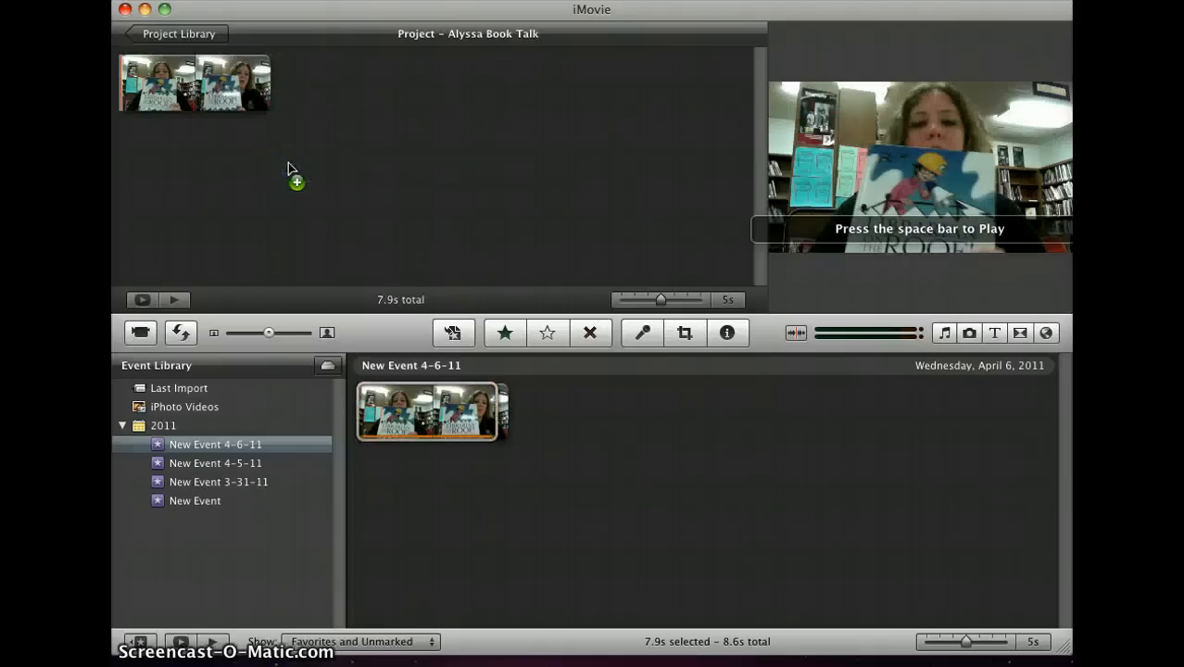
Swap the event and project areas and restore their original arrangement.
{"action": "left_click", "coordinate": [188, 330]}
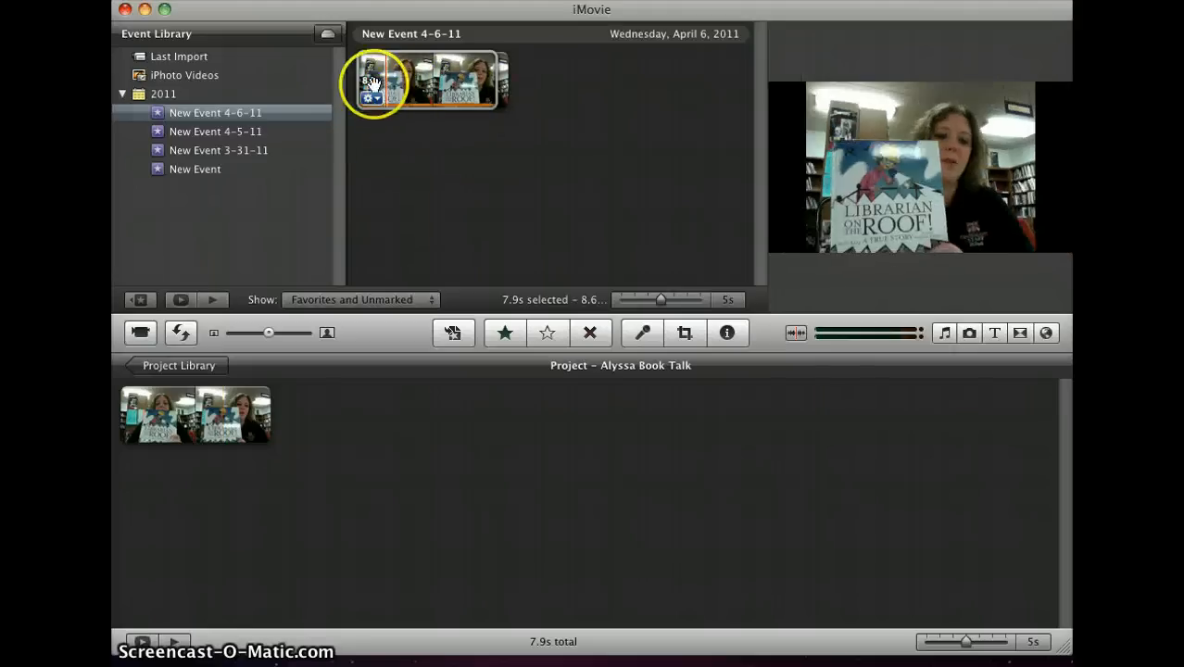
{"action": "left_click", "coordinate": [179, 335]}
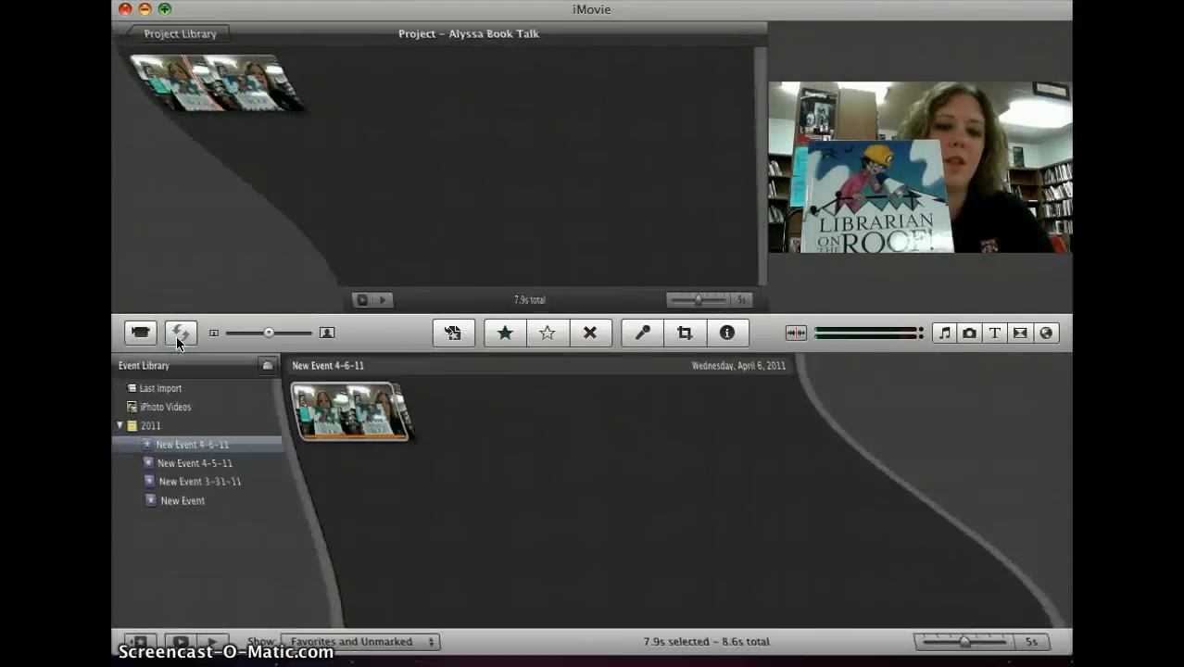
{"action": "left_click", "coordinate": [312, 106]}
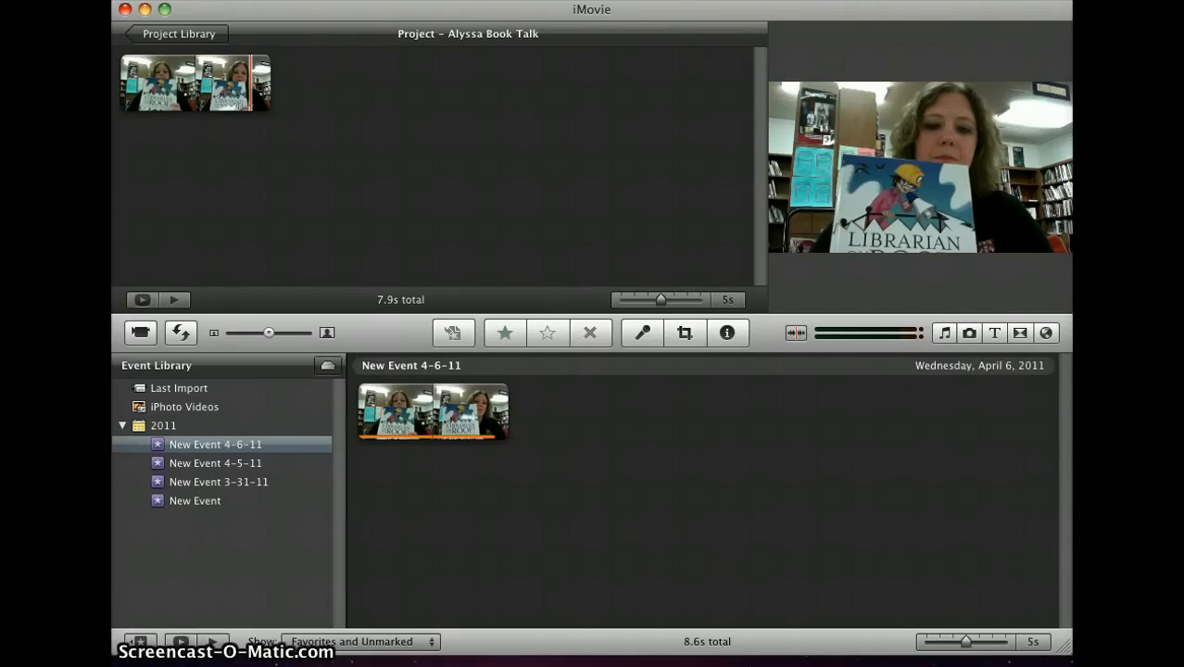
Add the book cover image after the video clip in the project and open its Ken Burns framing.
{"action": "left_click_drag", "start_coordinate": [899, 311], "coordinate": [511, 148]}
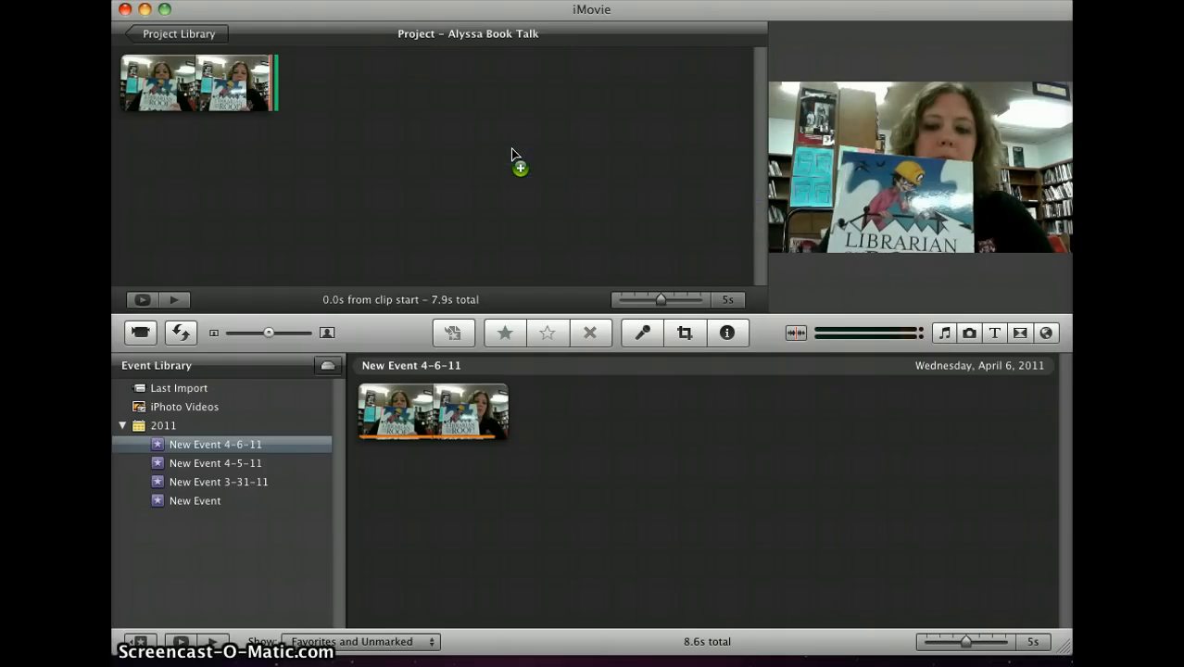
{"action": "mouse_move", "coordinate": [299, 102]}
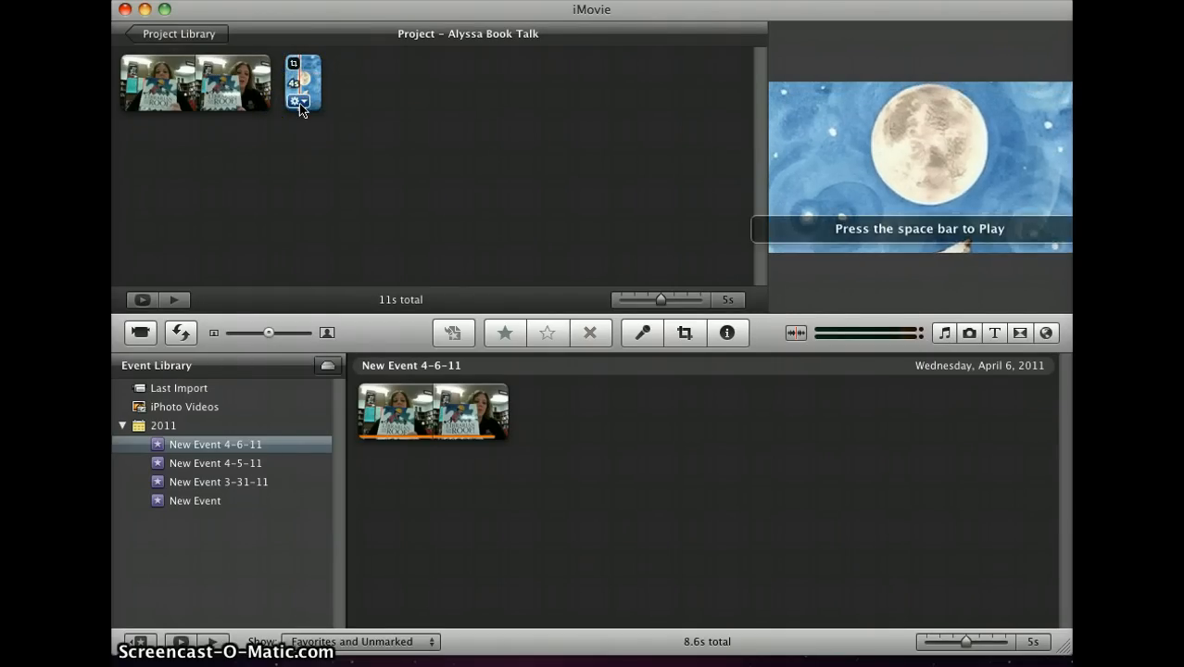
{"action": "left_click", "coordinate": [298, 103]}
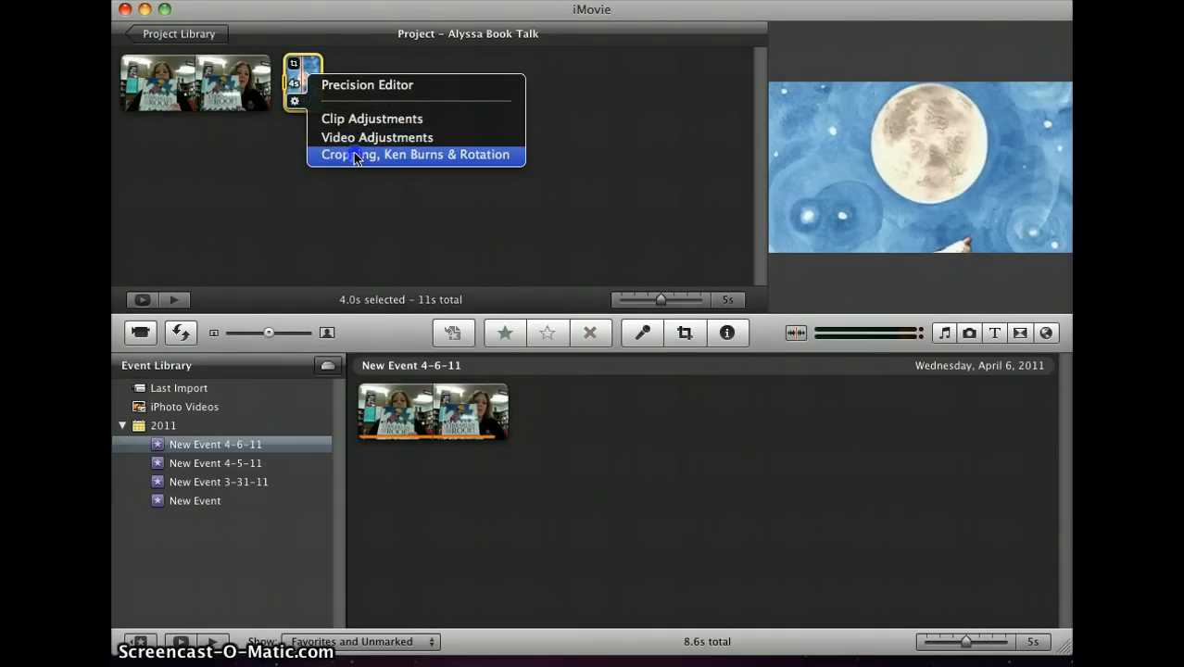
{"action": "left_click", "coordinate": [355, 156]}
{"action": "left_click", "coordinate": [809, 101]}
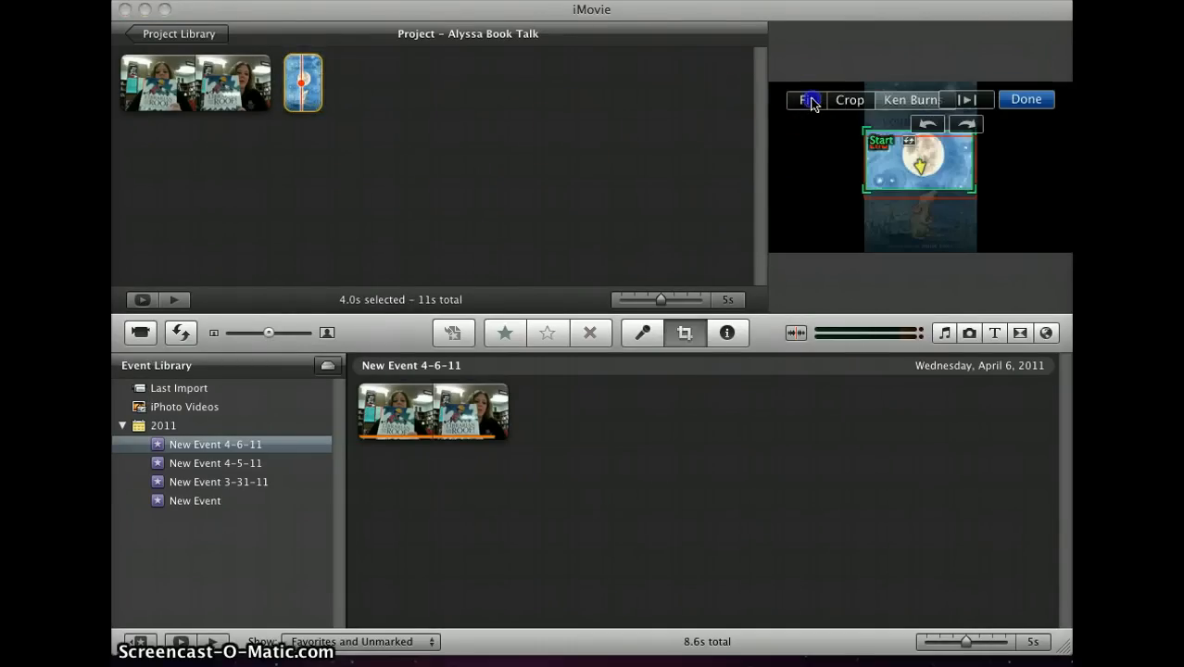
{"action": "left_click", "coordinate": [898, 101]}
Try a downward Ken Burns pan, with the start frame on the cover's title and the end frame over the moon.
{"action": "left_click_drag", "start_coordinate": [906, 147], "coordinate": [906, 108]}
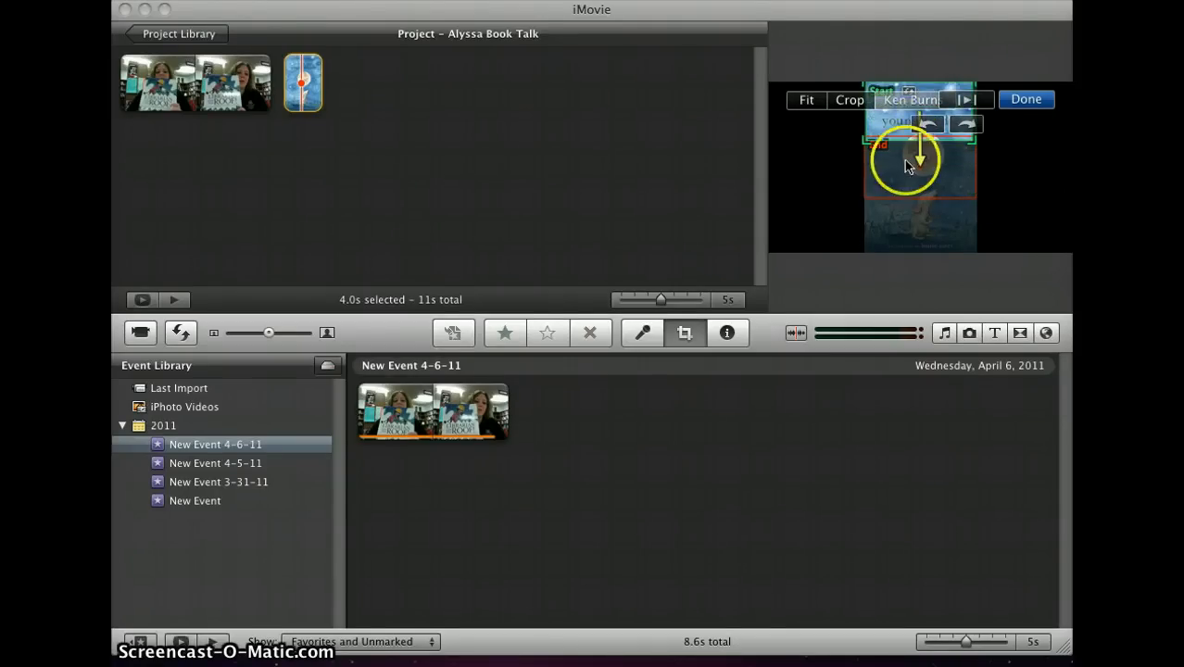
{"action": "mouse_move", "coordinate": [908, 165]}
{"action": "left_mouse_down"}
{"action": "mouse_move", "coordinate": [915, 226]}
{"action": "mouse_move", "coordinate": [905, 155]}
{"action": "left_mouse_up"}
{"action": "left_click", "coordinate": [898, 135]}
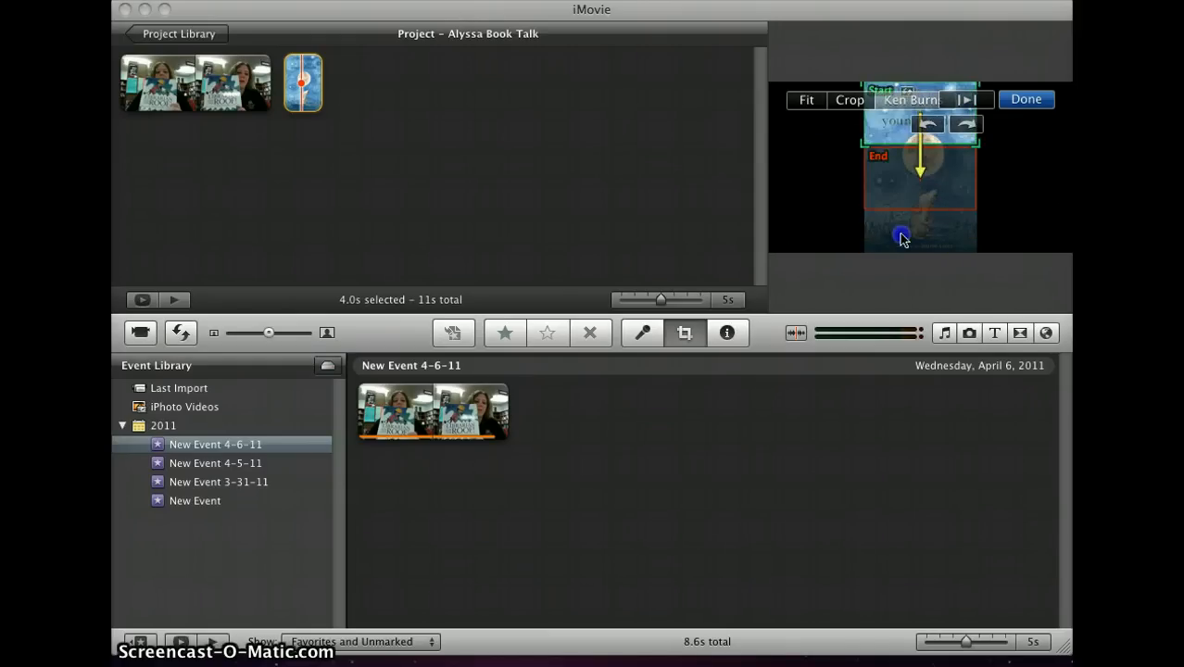
{"action": "left_click_drag", "start_coordinate": [903, 218], "coordinate": [905, 139]}
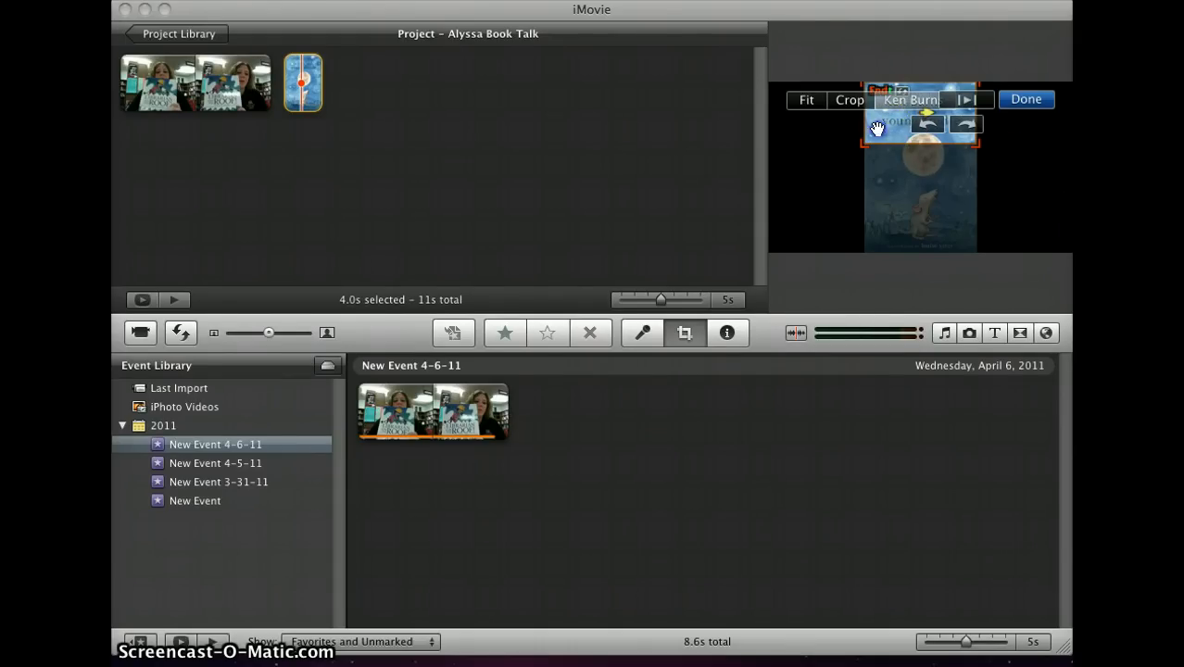
{"action": "left_click_drag", "start_coordinate": [878, 129], "coordinate": [883, 164]}
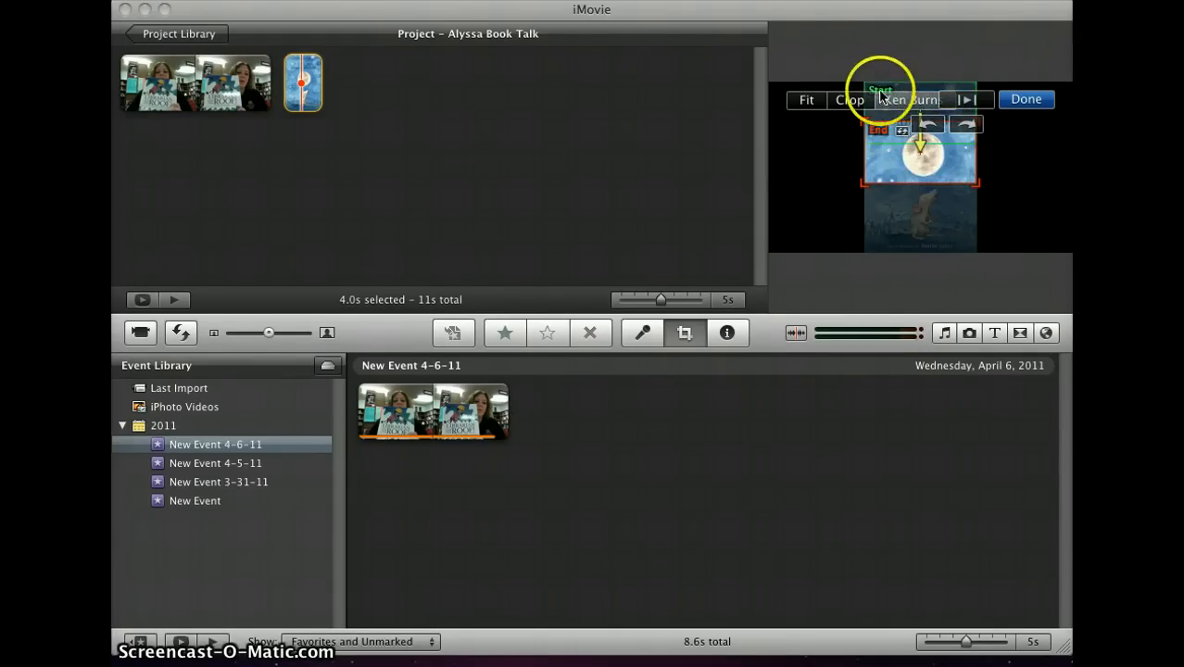
{"action": "left_click_drag", "start_coordinate": [881, 96], "coordinate": [920, 151]}
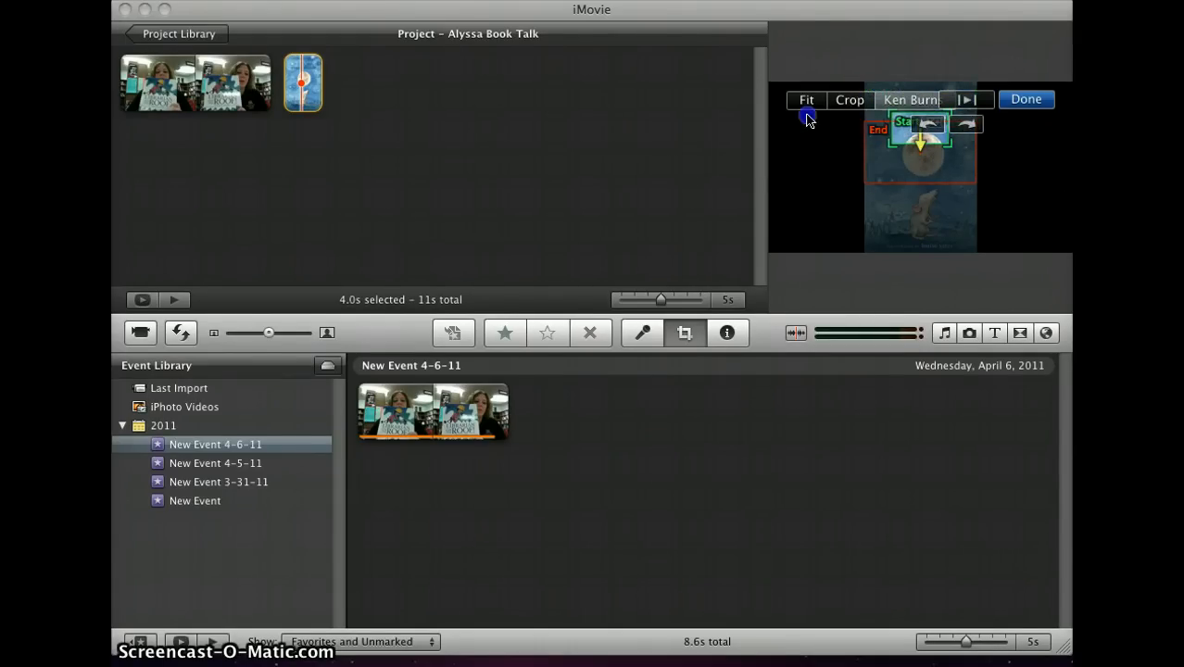
{"action": "left_click_drag", "start_coordinate": [807, 115], "coordinate": [921, 84]}
{"action": "left_click", "coordinate": [897, 85]}
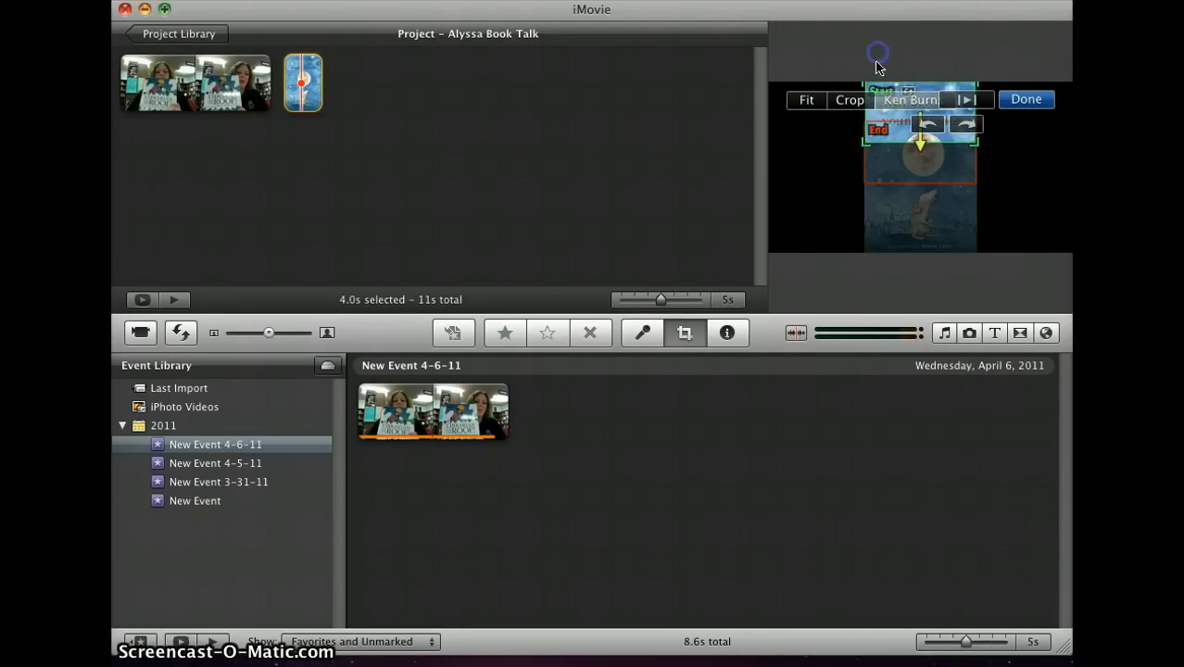
Set an upward Ken Burns pan, with the start frame at the cover's bottom and the end frame at its top.
{"action": "left_click", "coordinate": [903, 137]}
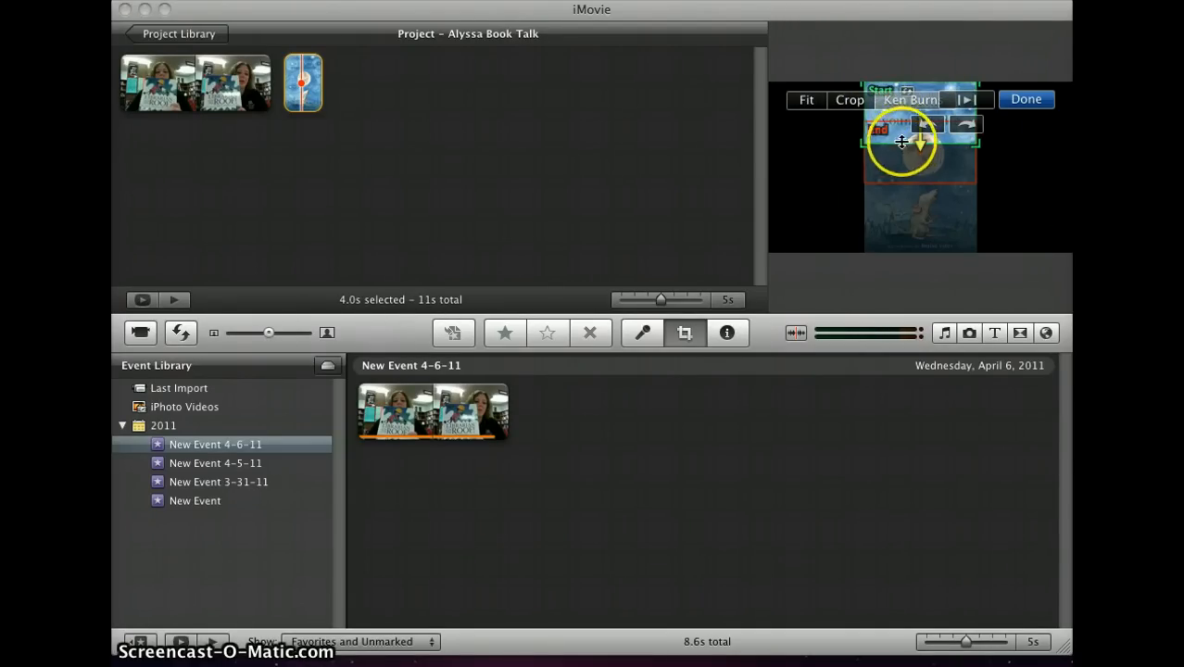
{"action": "left_click", "coordinate": [904, 152]}
{"action": "left_click_drag", "start_coordinate": [942, 183], "coordinate": [936, 238]}
{"action": "left_click_drag", "start_coordinate": [893, 134], "coordinate": [887, 285]}
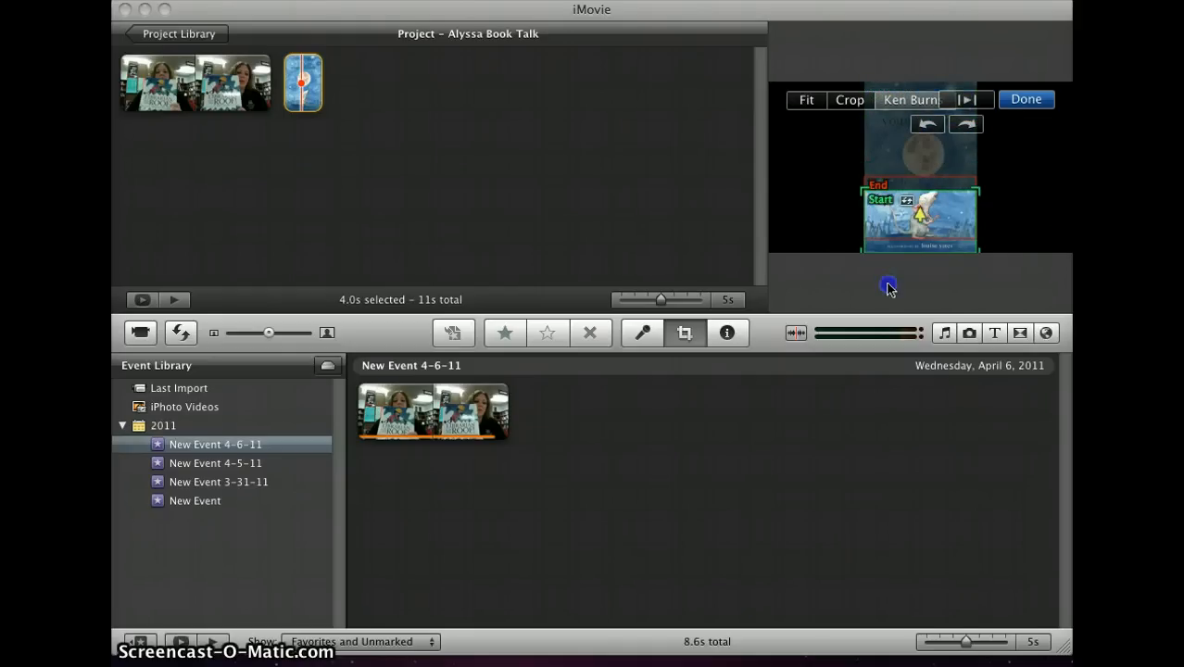
{"action": "left_click", "coordinate": [886, 172]}
{"action": "left_click", "coordinate": [902, 181]}
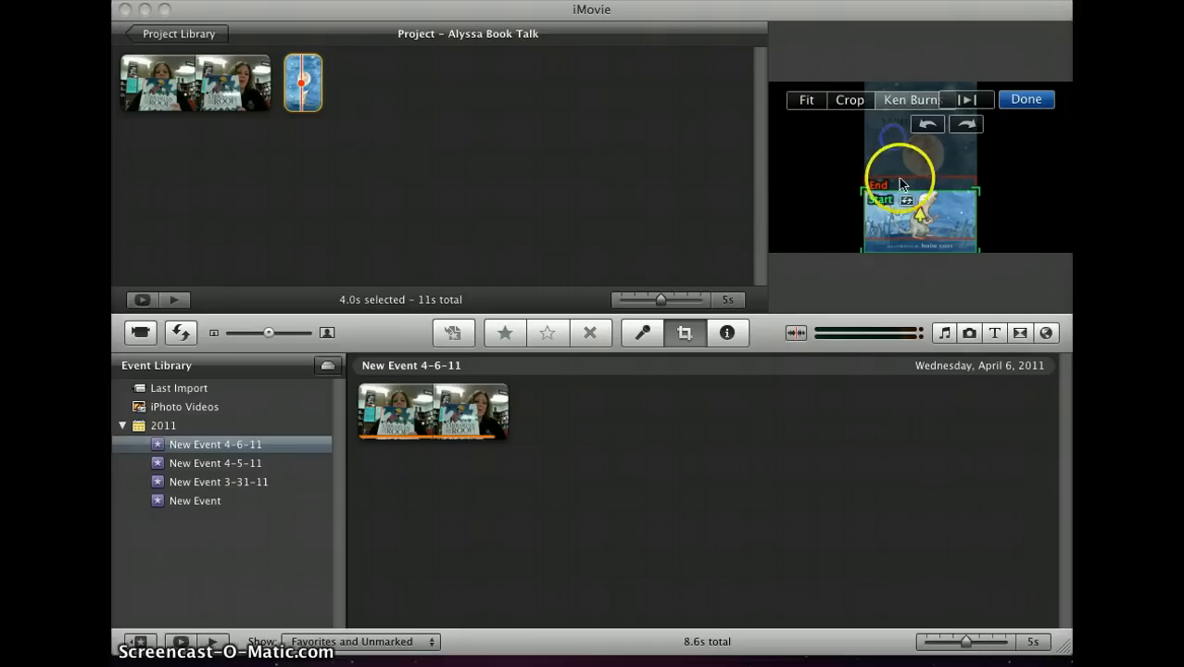
{"action": "left_click_drag", "start_coordinate": [899, 185], "coordinate": [895, 22]}
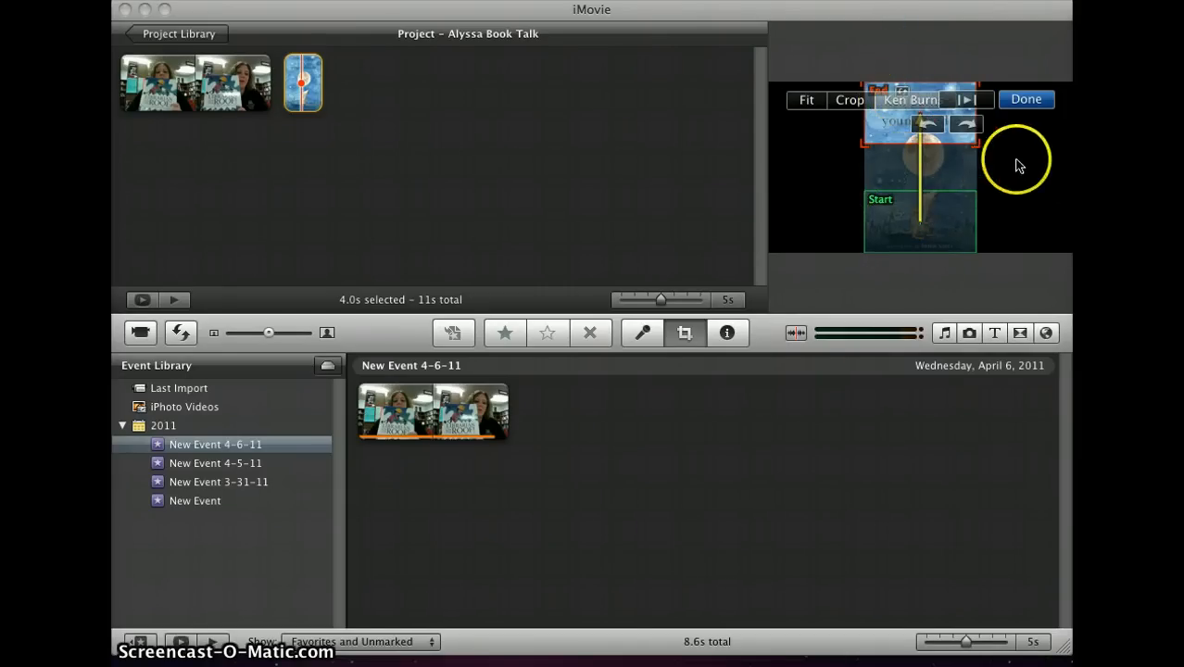
{"action": "left_click", "coordinate": [1023, 102]}
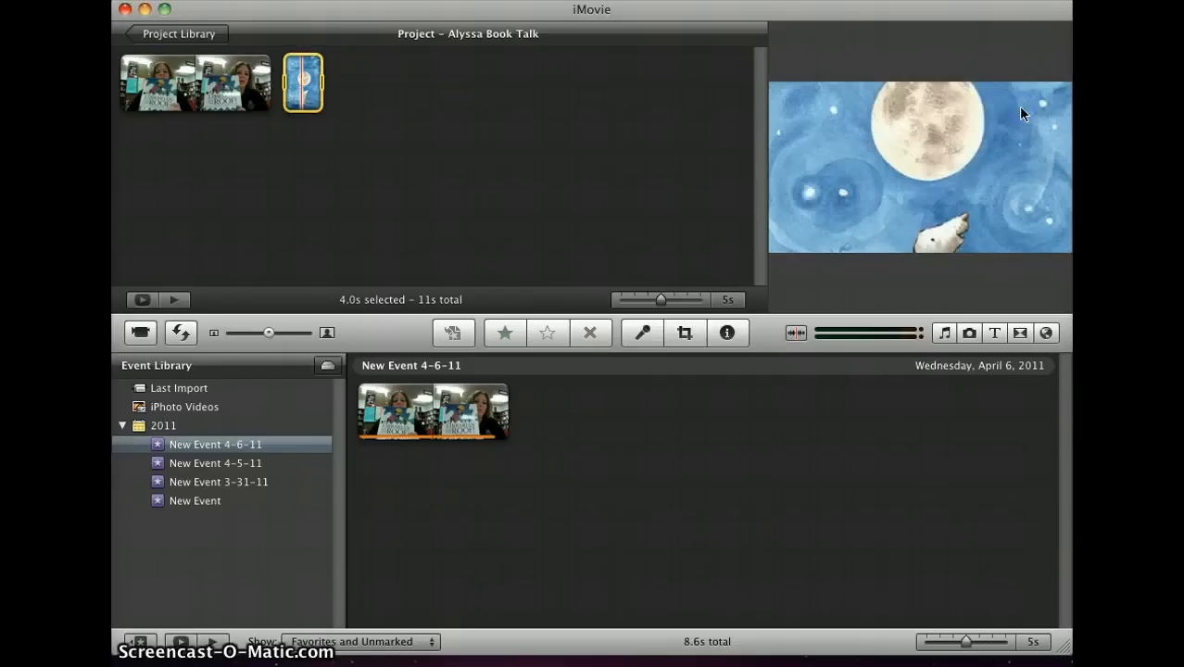
{"action": "left_click", "coordinate": [300, 104]}
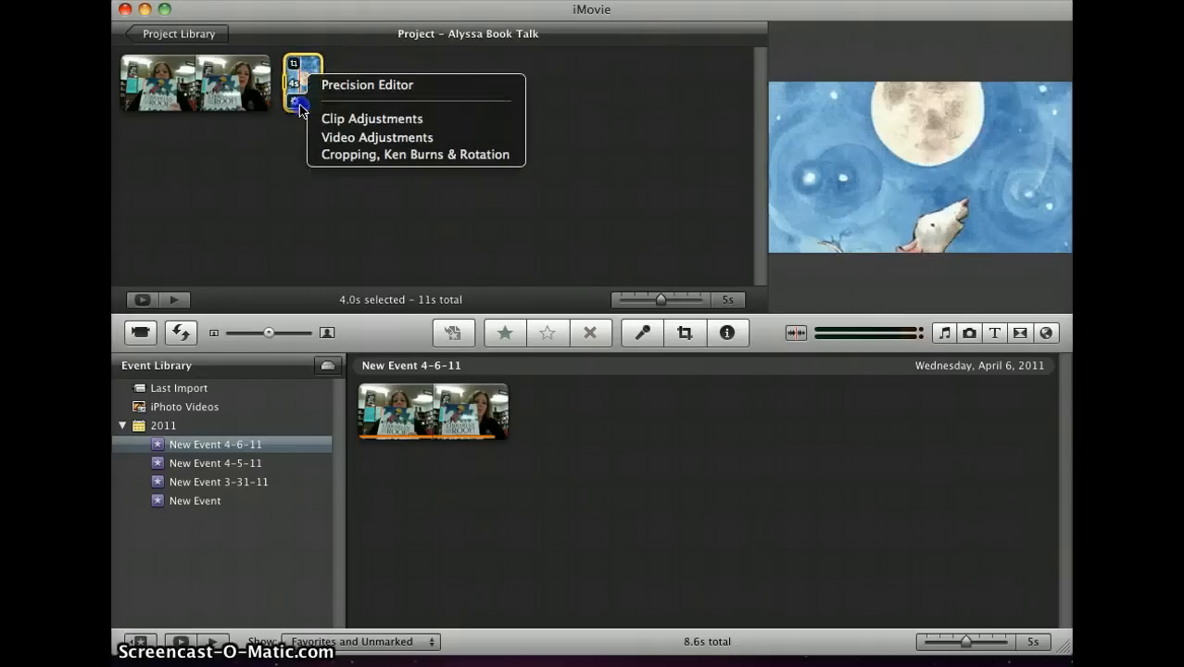
{"action": "left_click", "coordinate": [284, 107]}
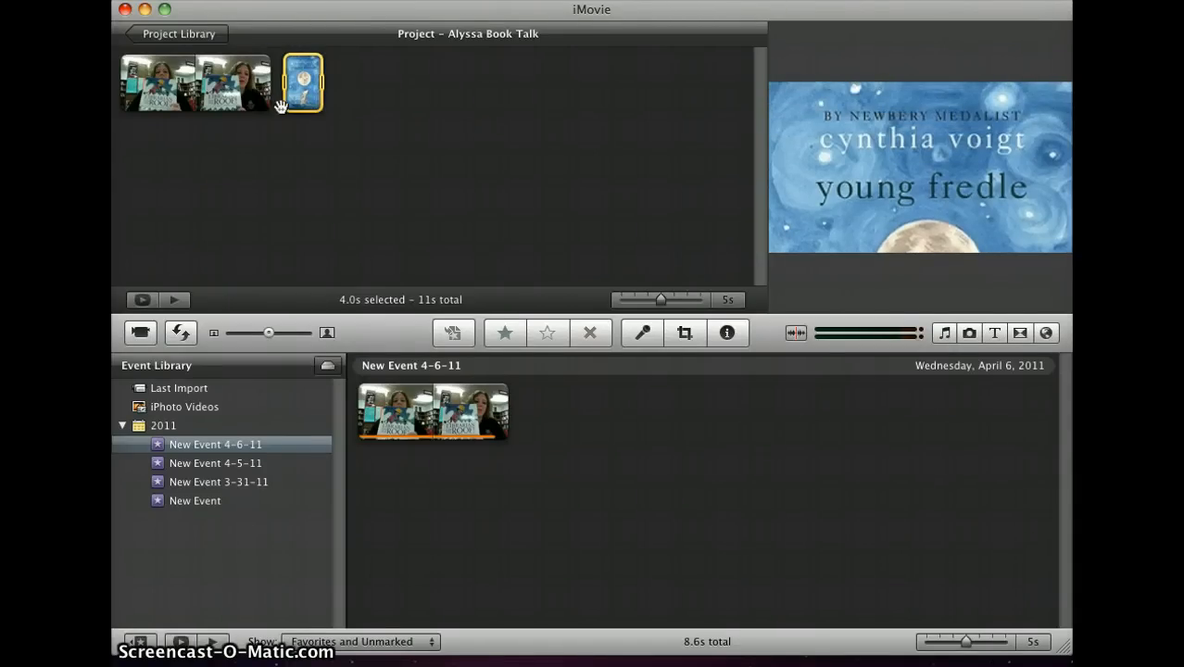
Set the book cover image's duration to 100 seconds without applying it to all stills, and deselect the clip.
{"action": "left_click", "coordinate": [295, 101]}
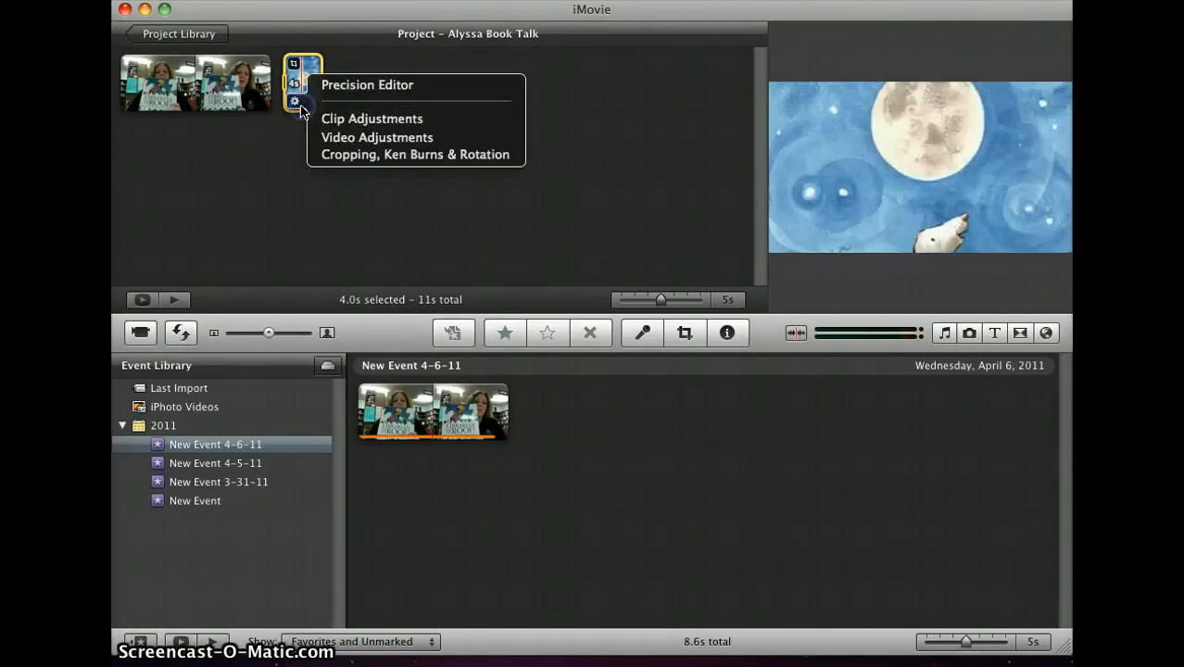
{"action": "left_click", "coordinate": [346, 126]}
{"action": "left_click", "coordinate": [389, 237]}
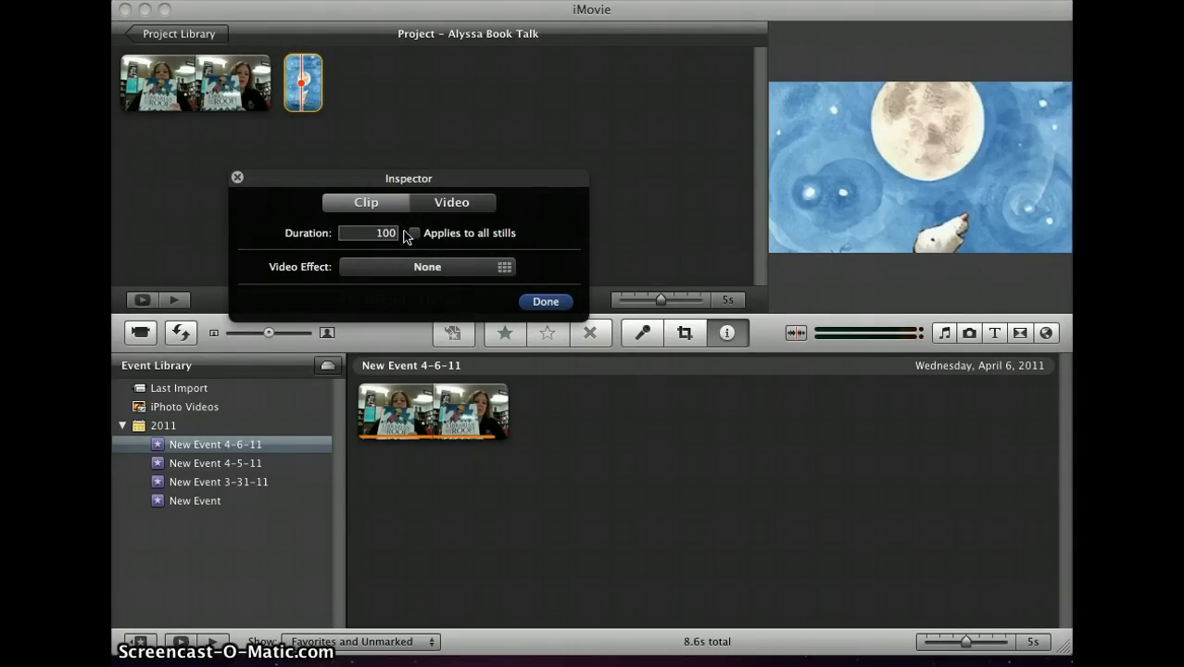
{"action": "left_click", "coordinate": [545, 303]}
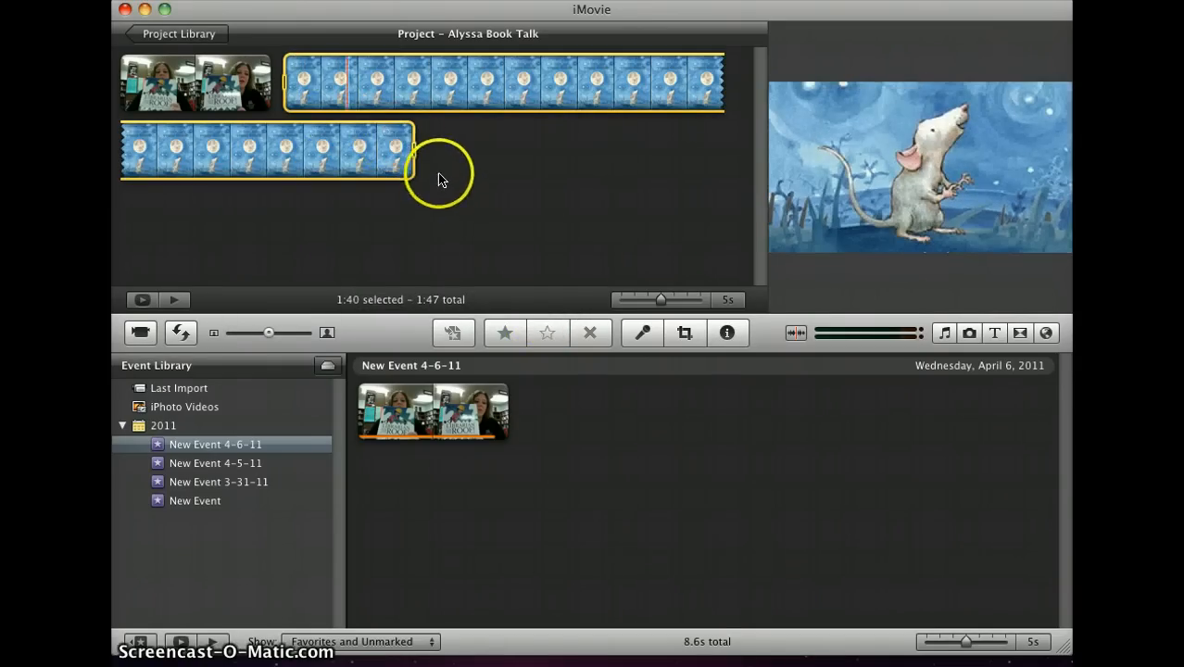
{"action": "left_click", "coordinate": [439, 178]}
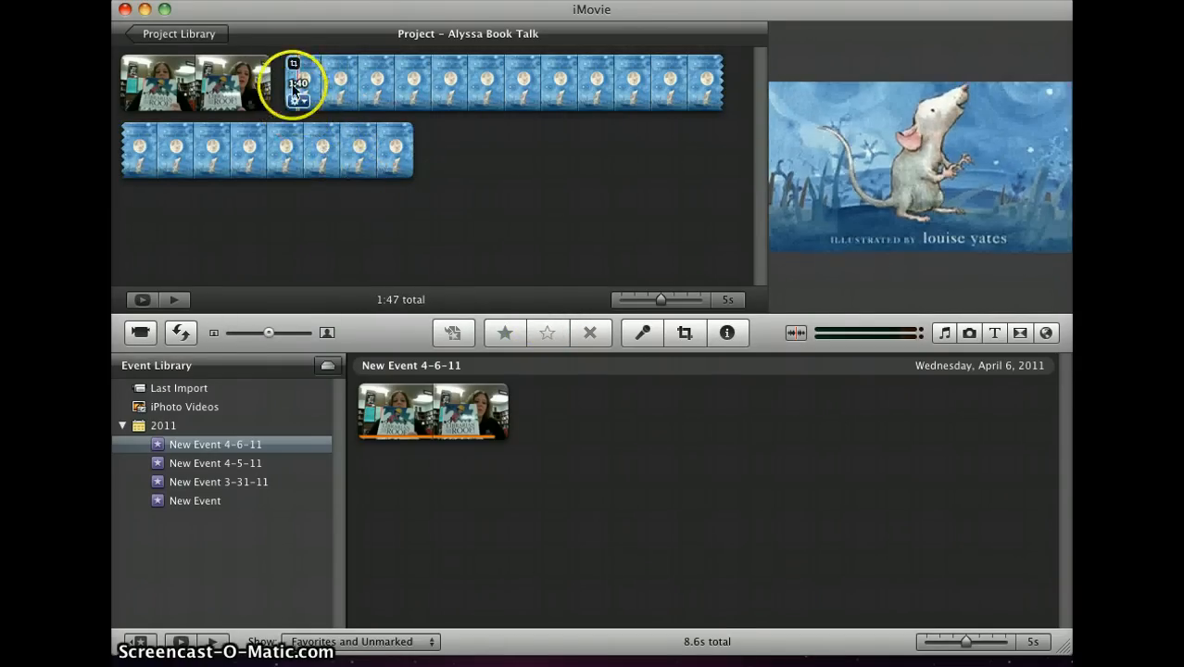
Record a voiceover of about 20 s from the Built-in Input, starting at the beginning of the cover image, and close the voiceover settings.
{"action": "left_click", "coordinate": [645, 335]}
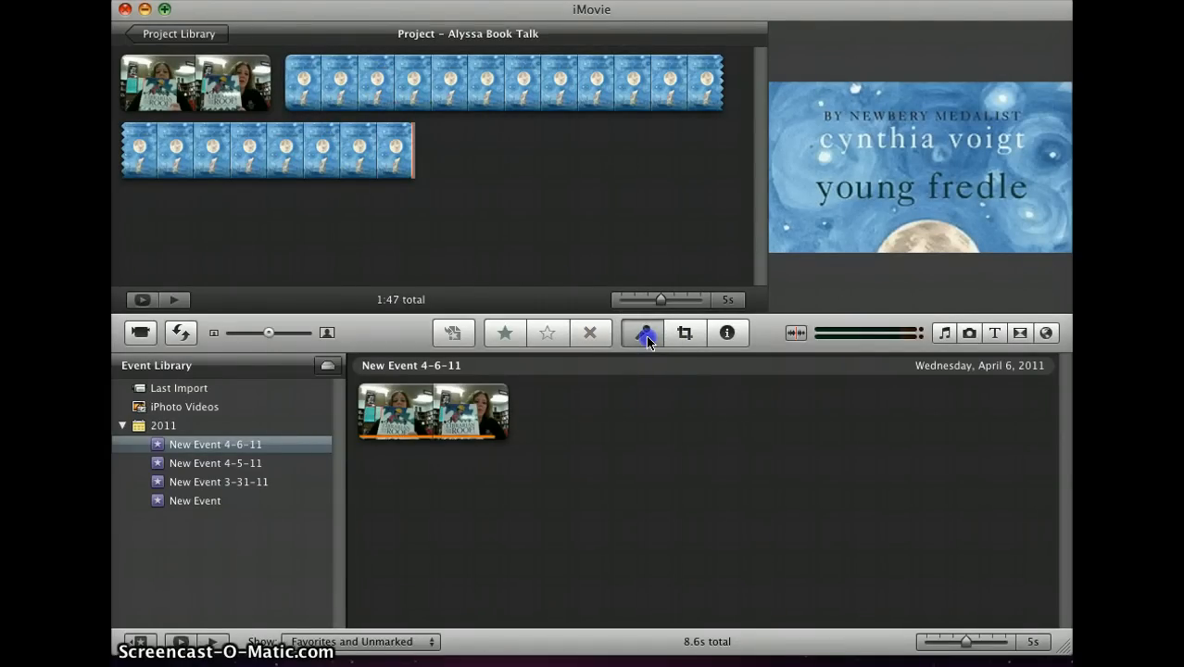
{"action": "left_click", "coordinate": [605, 302]}
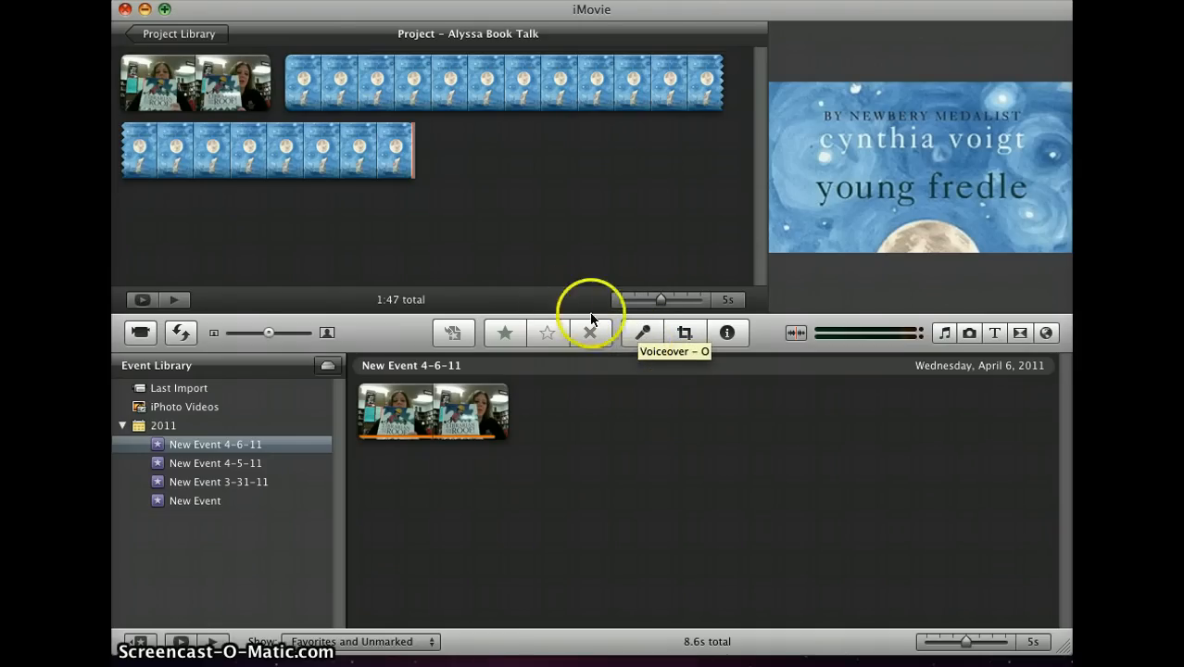
{"action": "left_click", "coordinate": [643, 333]}
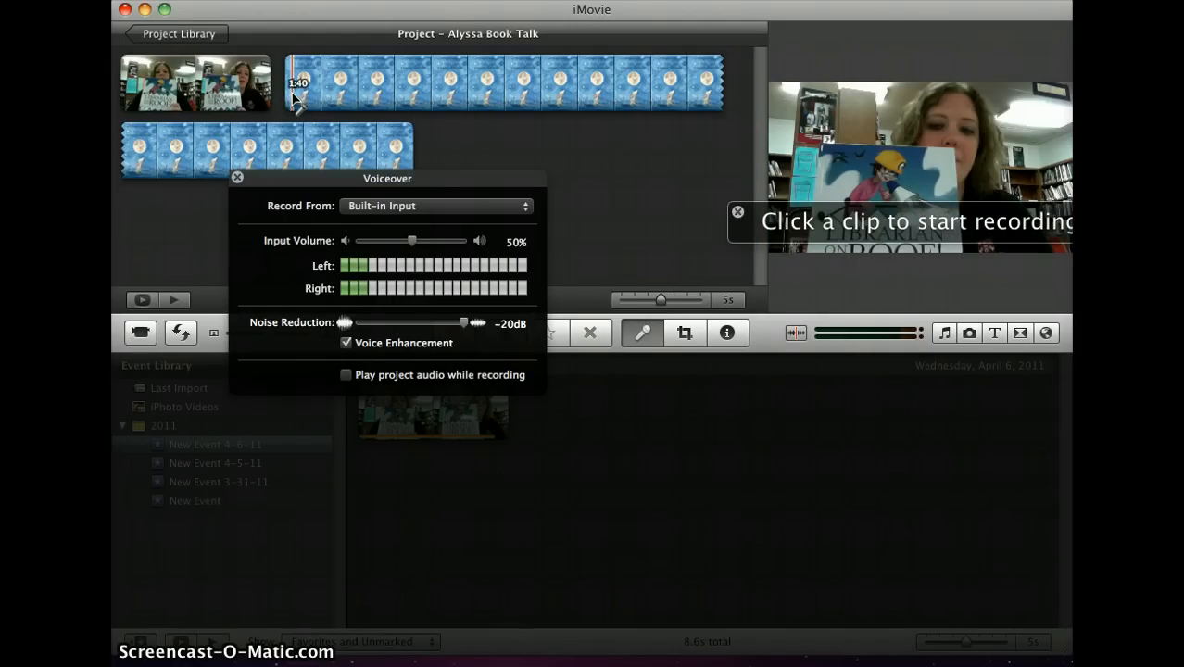
{"action": "left_click", "coordinate": [293, 96]}
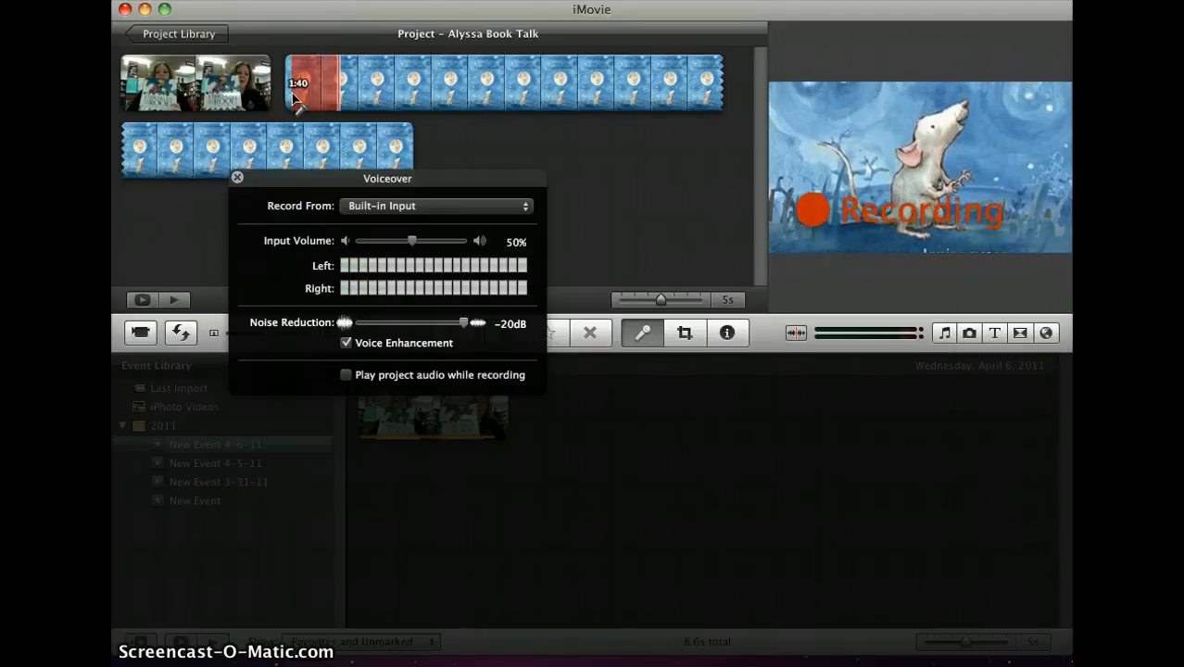
{"action": "left_click", "coordinate": [288, 148]}
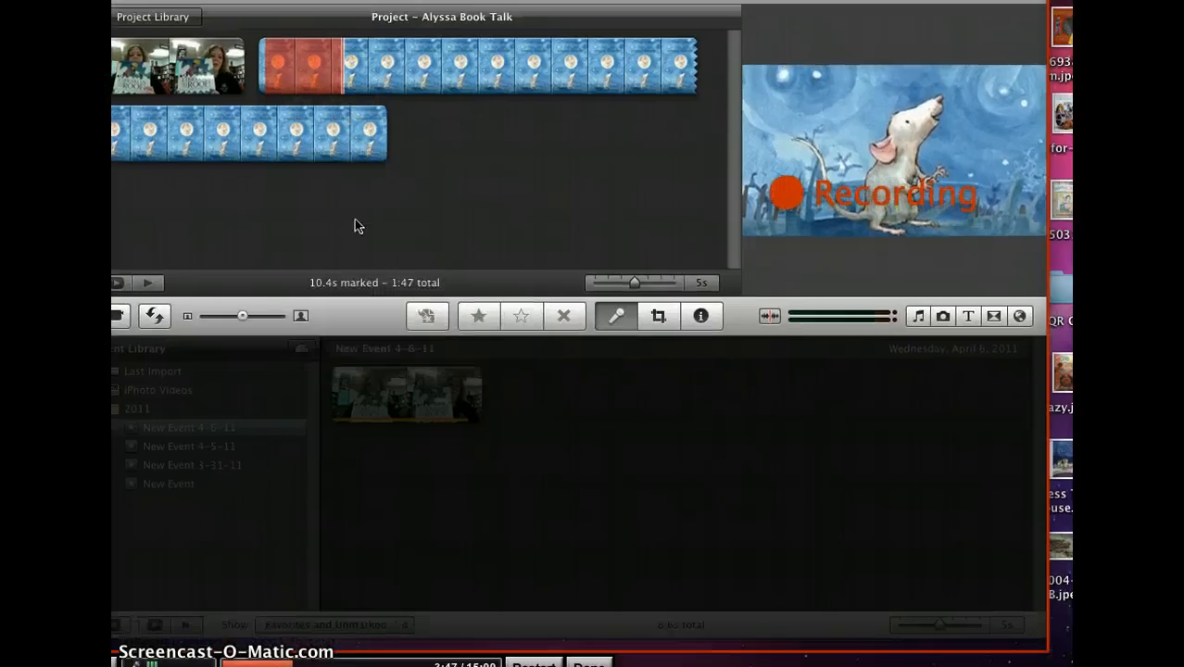
{"action": "key", "text": "ctrl+Right"}
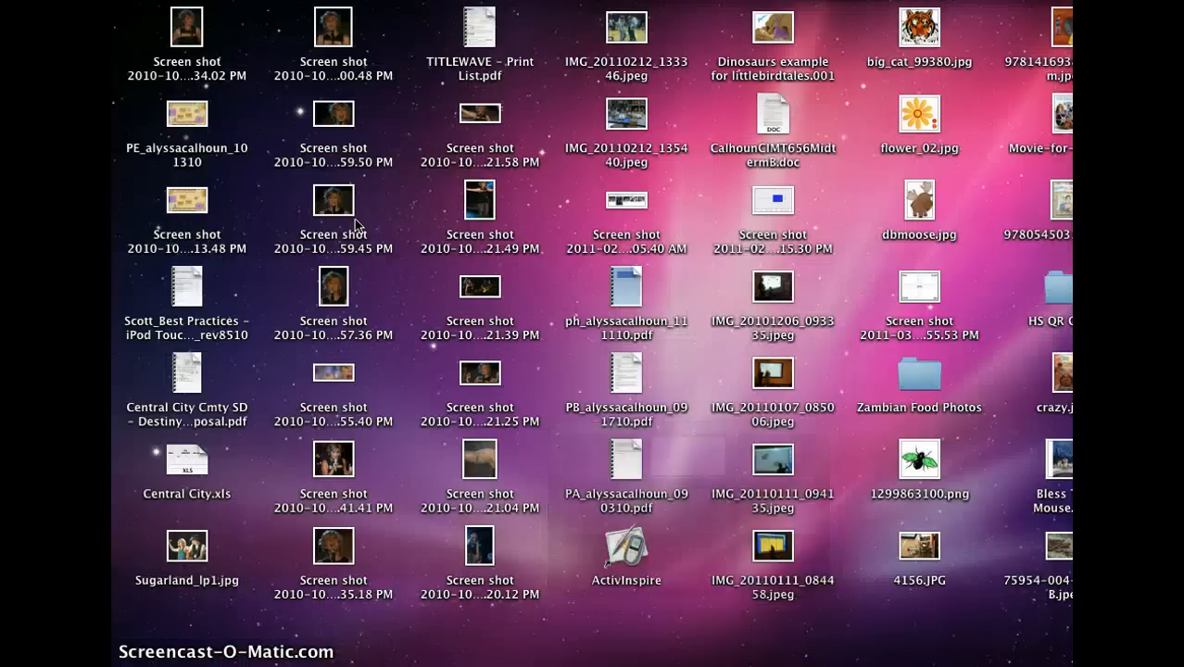
{"action": "key", "text": "ctrl+Left"}
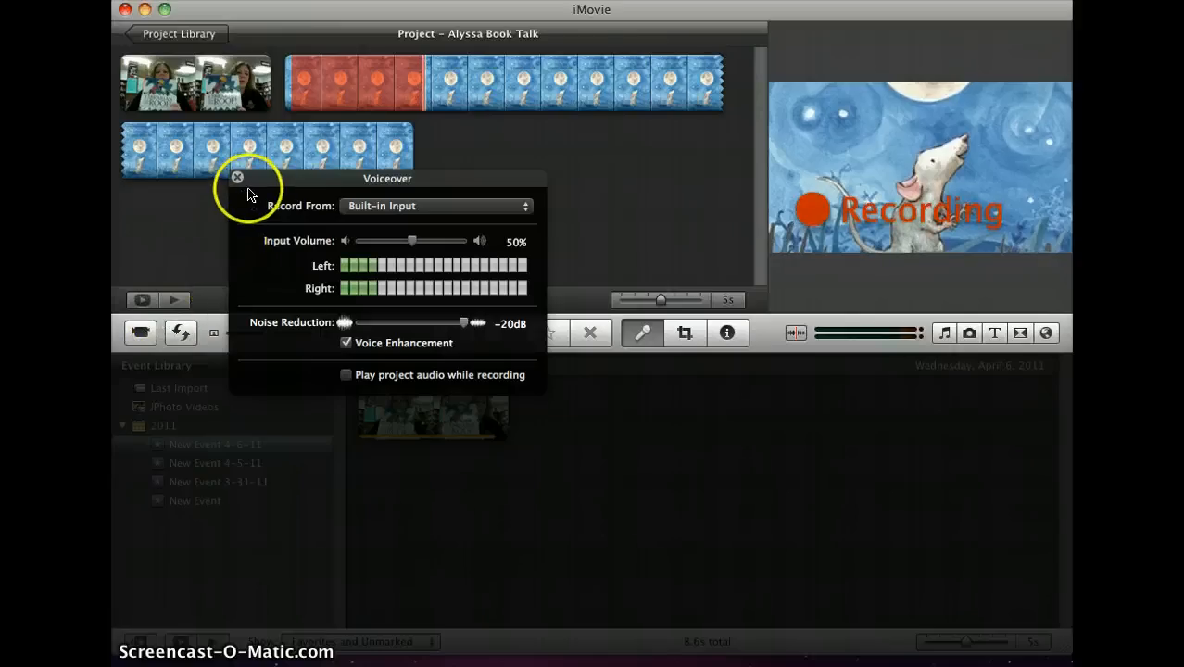
{"action": "left_click", "coordinate": [299, 162]}
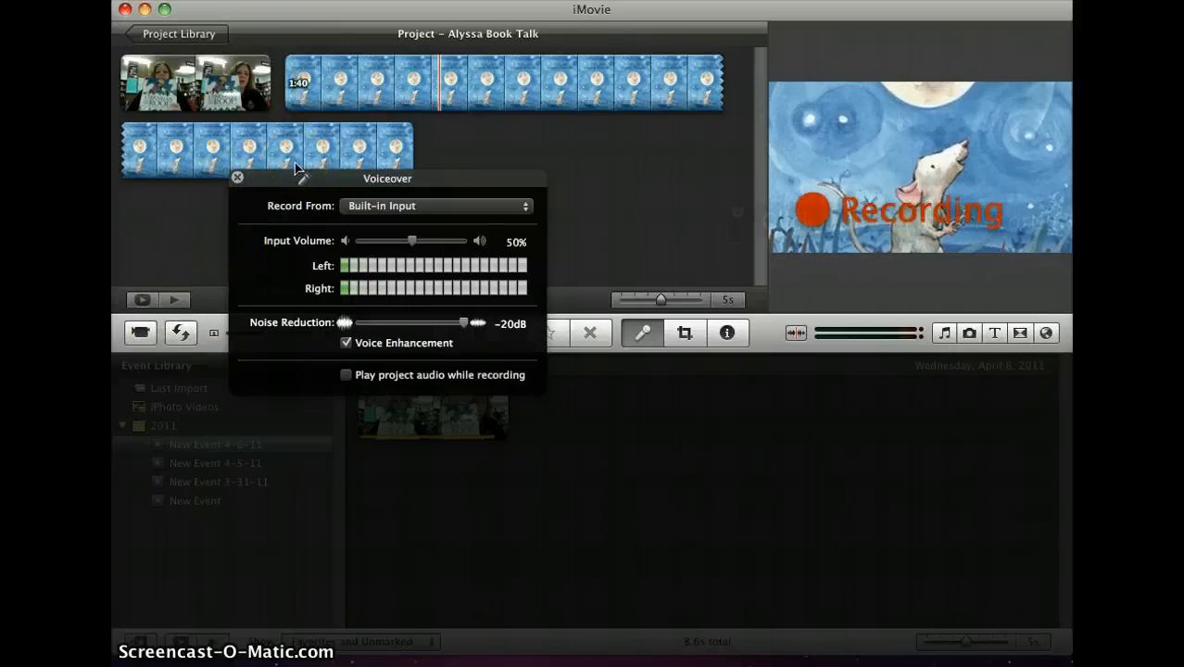
{"action": "left_click", "coordinate": [237, 177]}
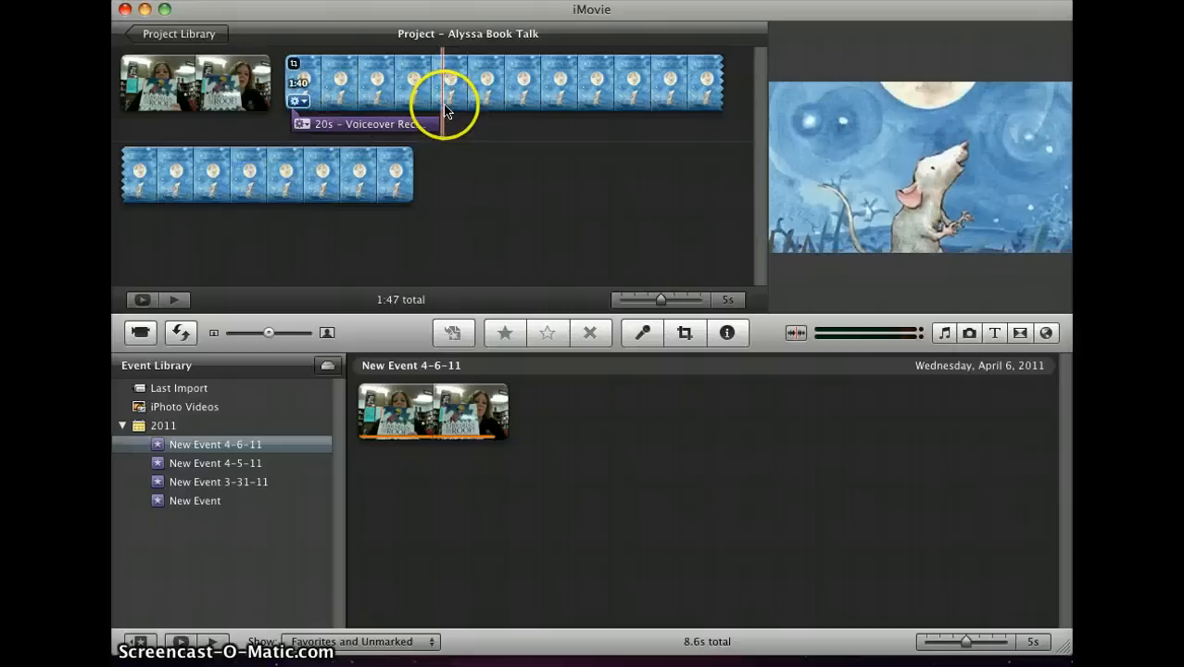
Delete the excess part of the cover image after the voiceover's end, keeping about 22 s of the still.
{"action": "left_click", "coordinate": [458, 104]}
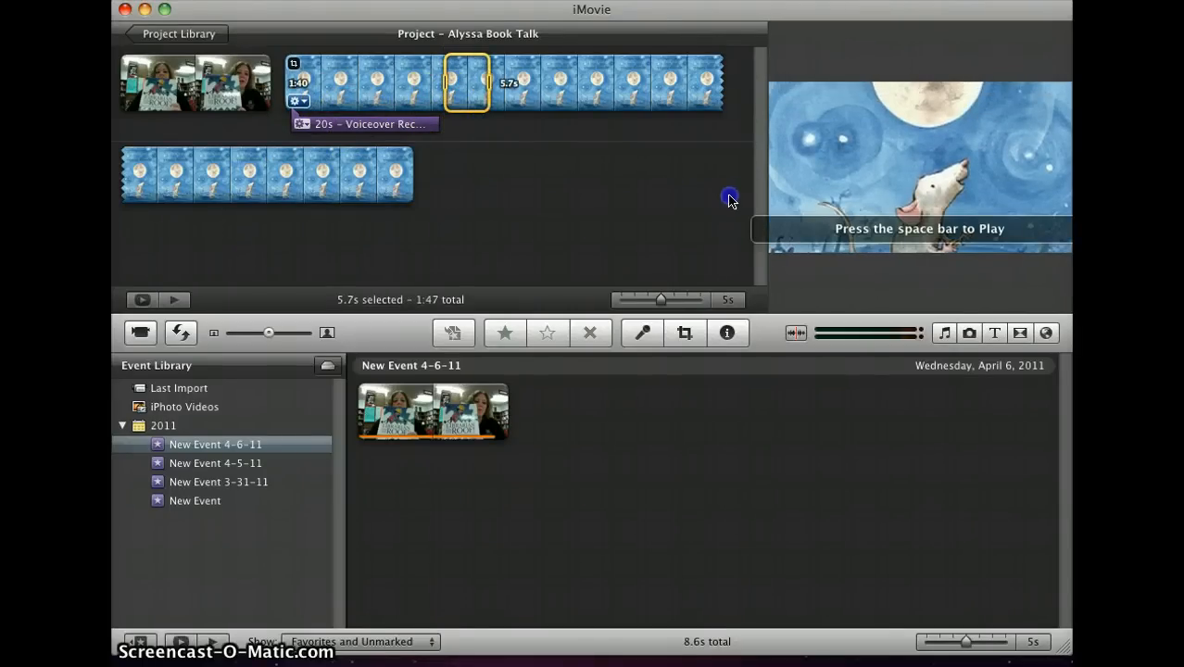
{"action": "left_click_drag", "start_coordinate": [695, 104], "coordinate": [428, 201]}
{"action": "key", "text": "Delete"}
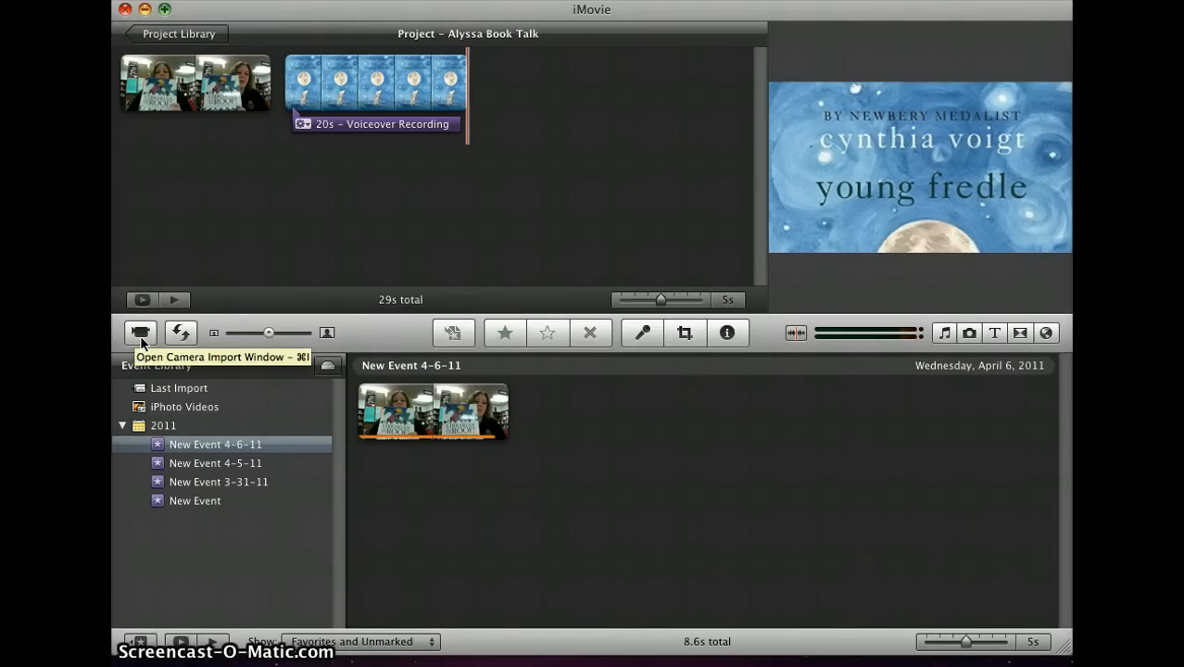
{"action": "left_click", "coordinate": [141, 335]}
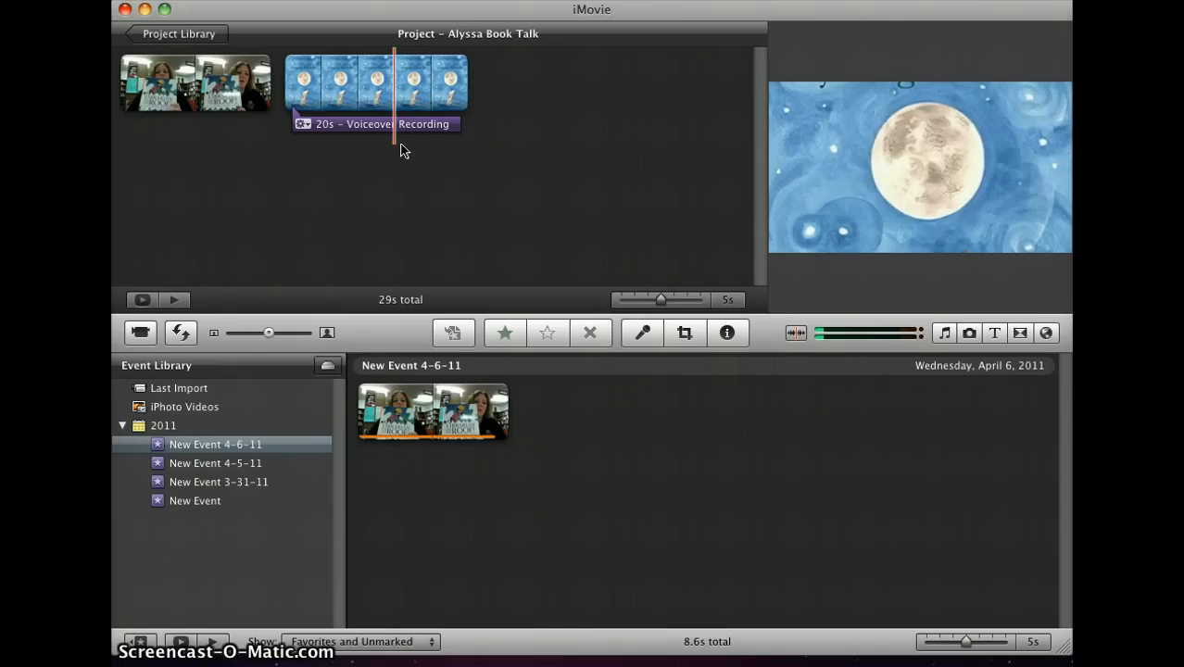
{"action": "left_click", "coordinate": [452, 149]}
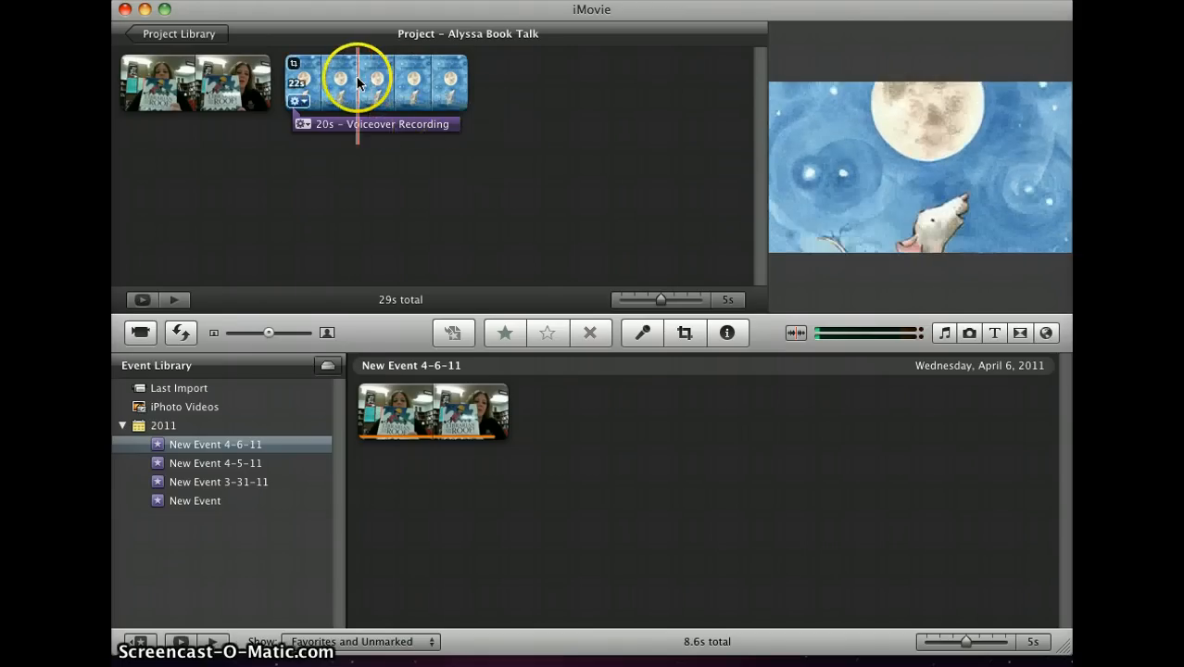